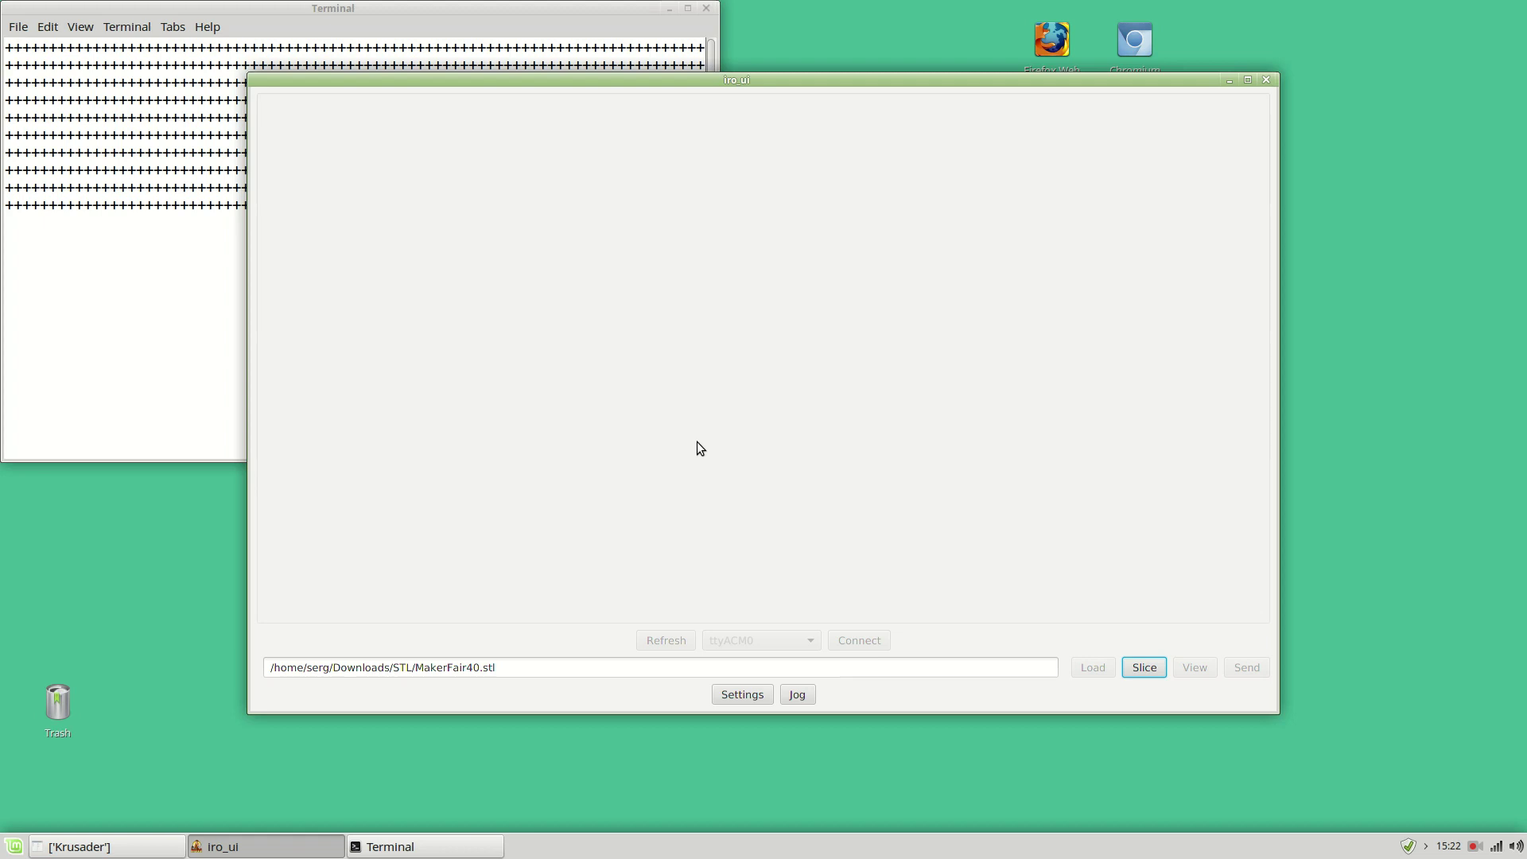
Load MakerFair40.stl through the Open STL File dialog and slice it.
{"action": "left_click", "coordinate": [564, 667]}
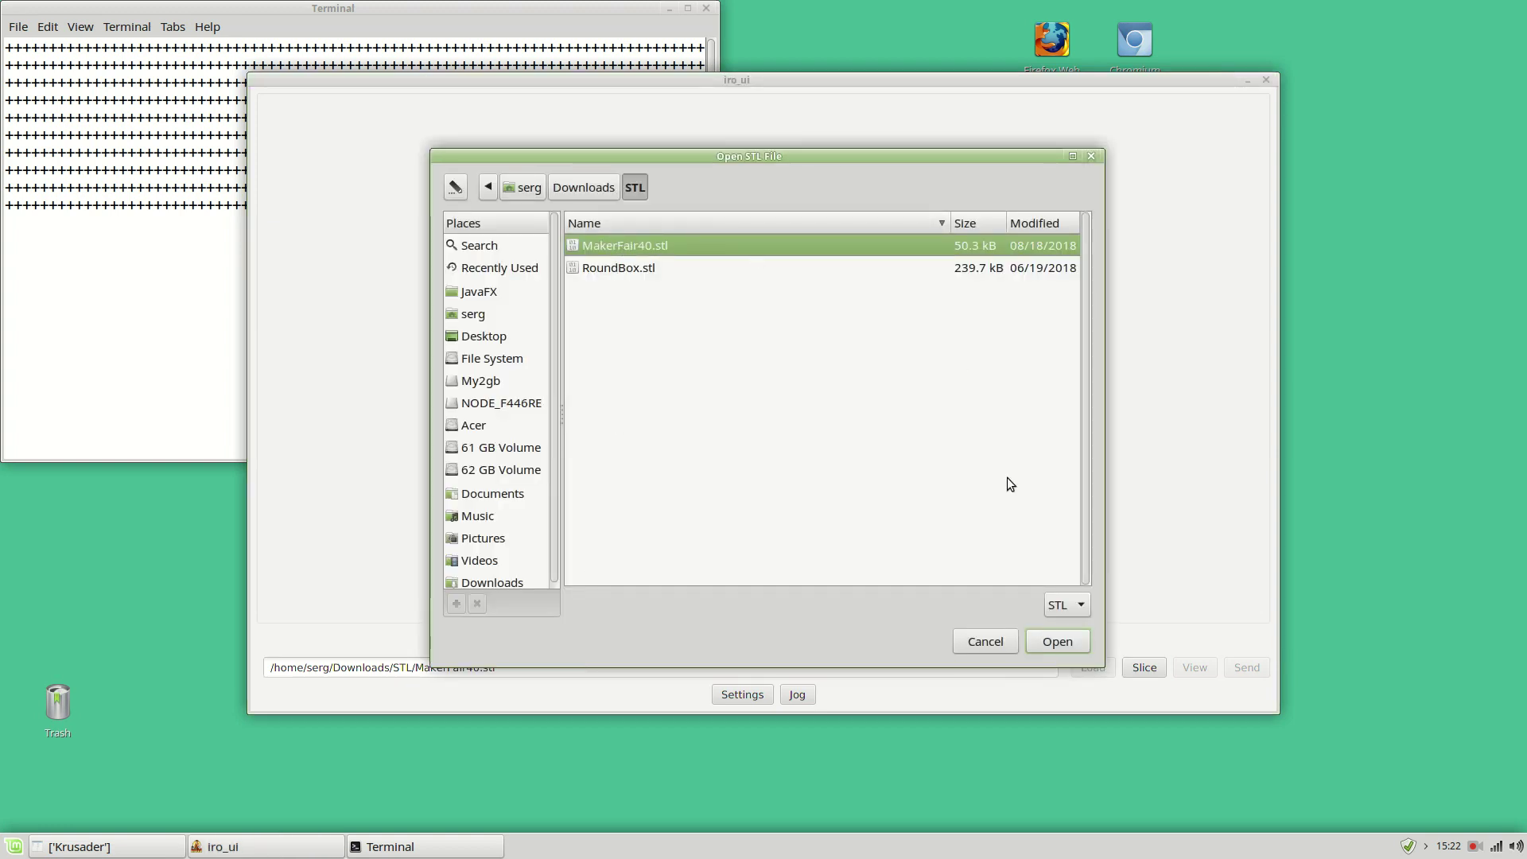
{"action": "left_click", "coordinate": [1057, 642]}
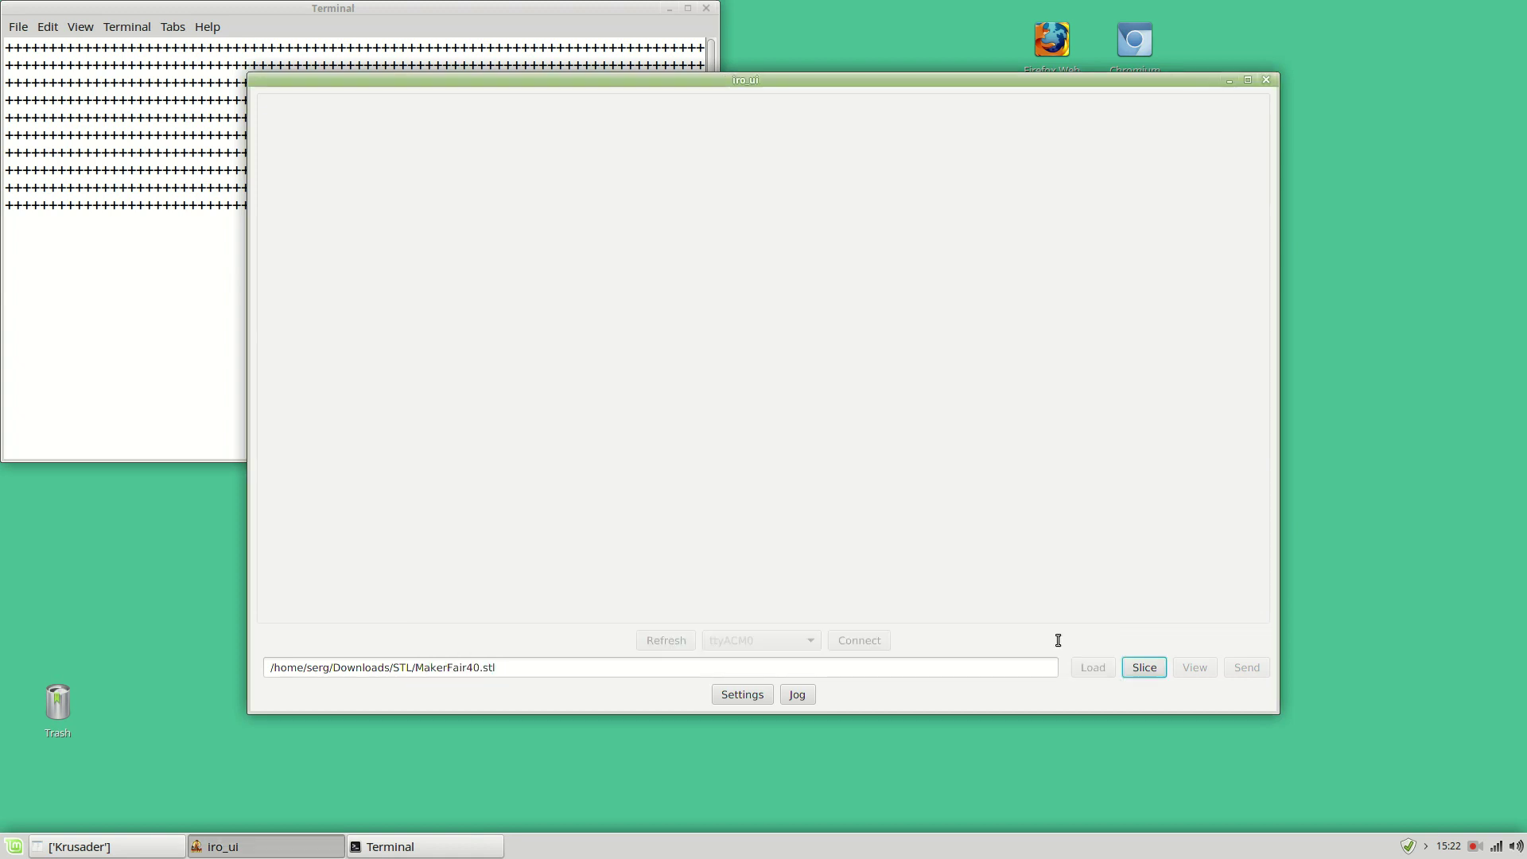
{"action": "left_click", "coordinate": [1144, 669]}
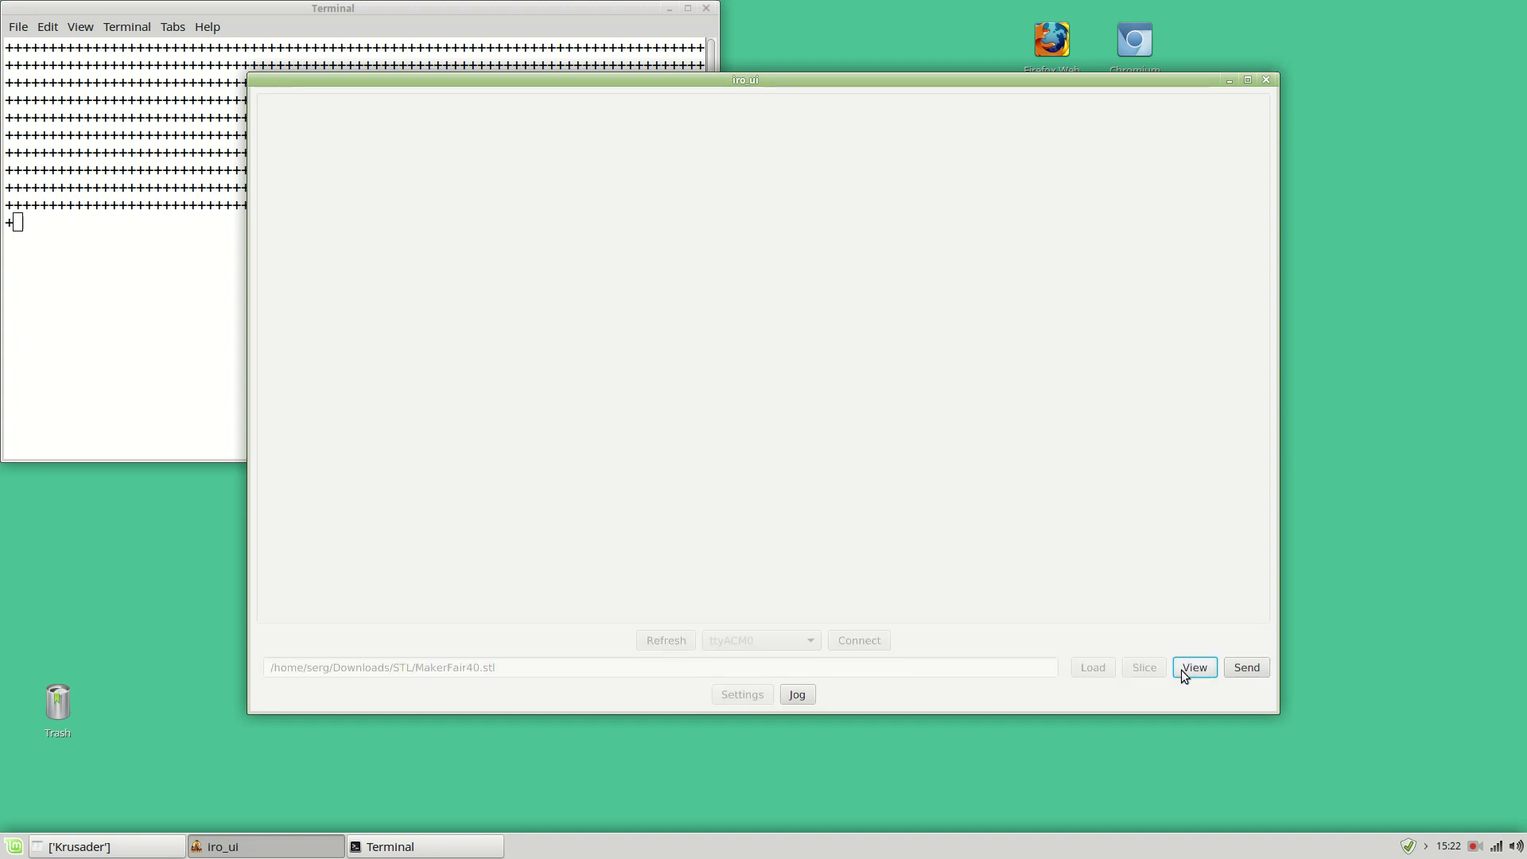
Preview the sliced maze, step between its first layers, and stretch the window to full height.
{"action": "left_click", "coordinate": [1190, 669]}
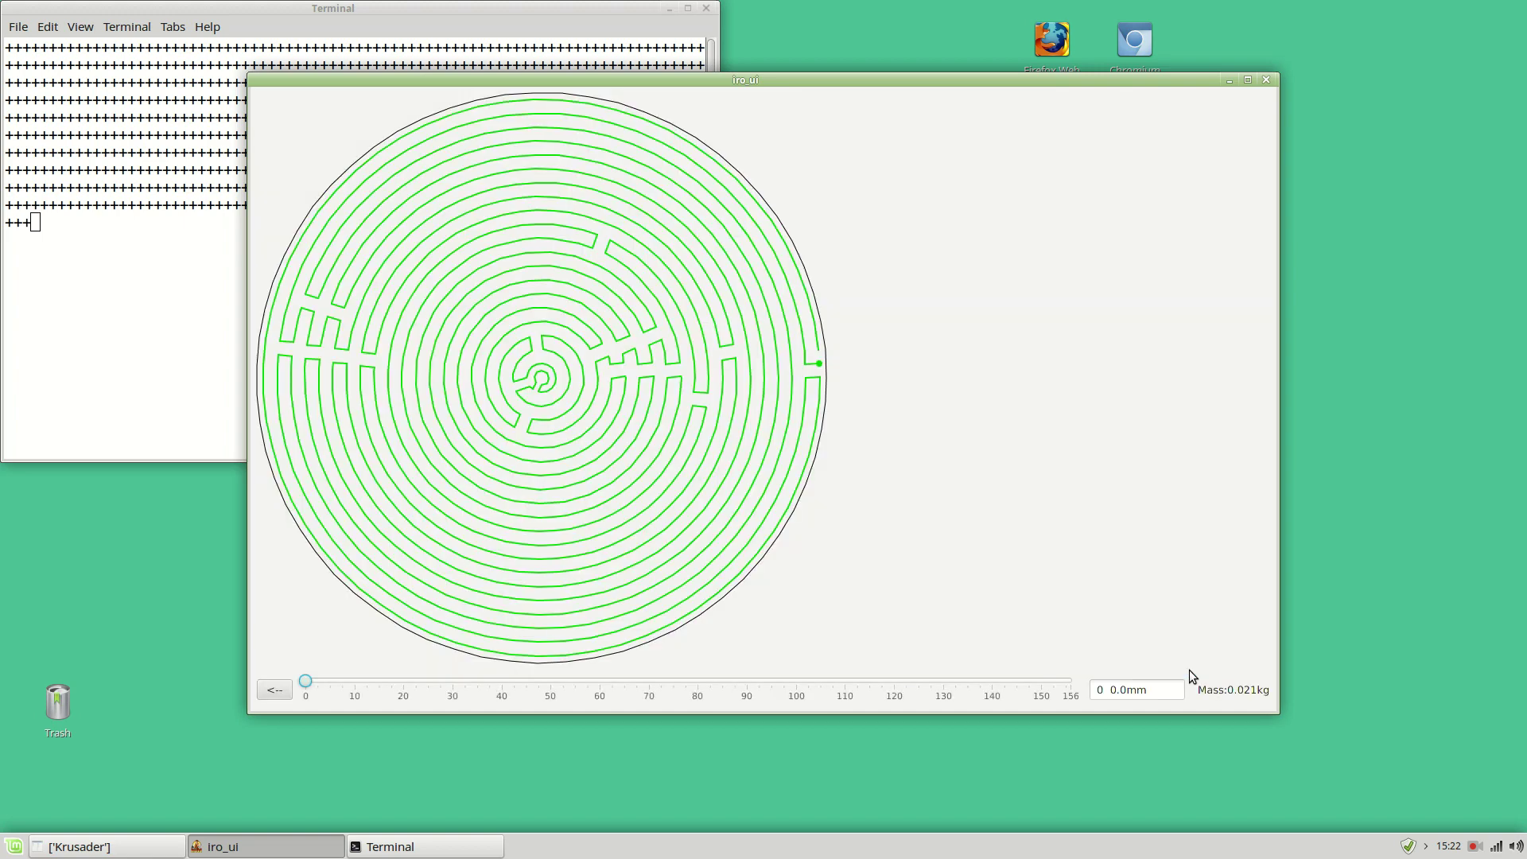
{"action": "key", "text": "Right"}
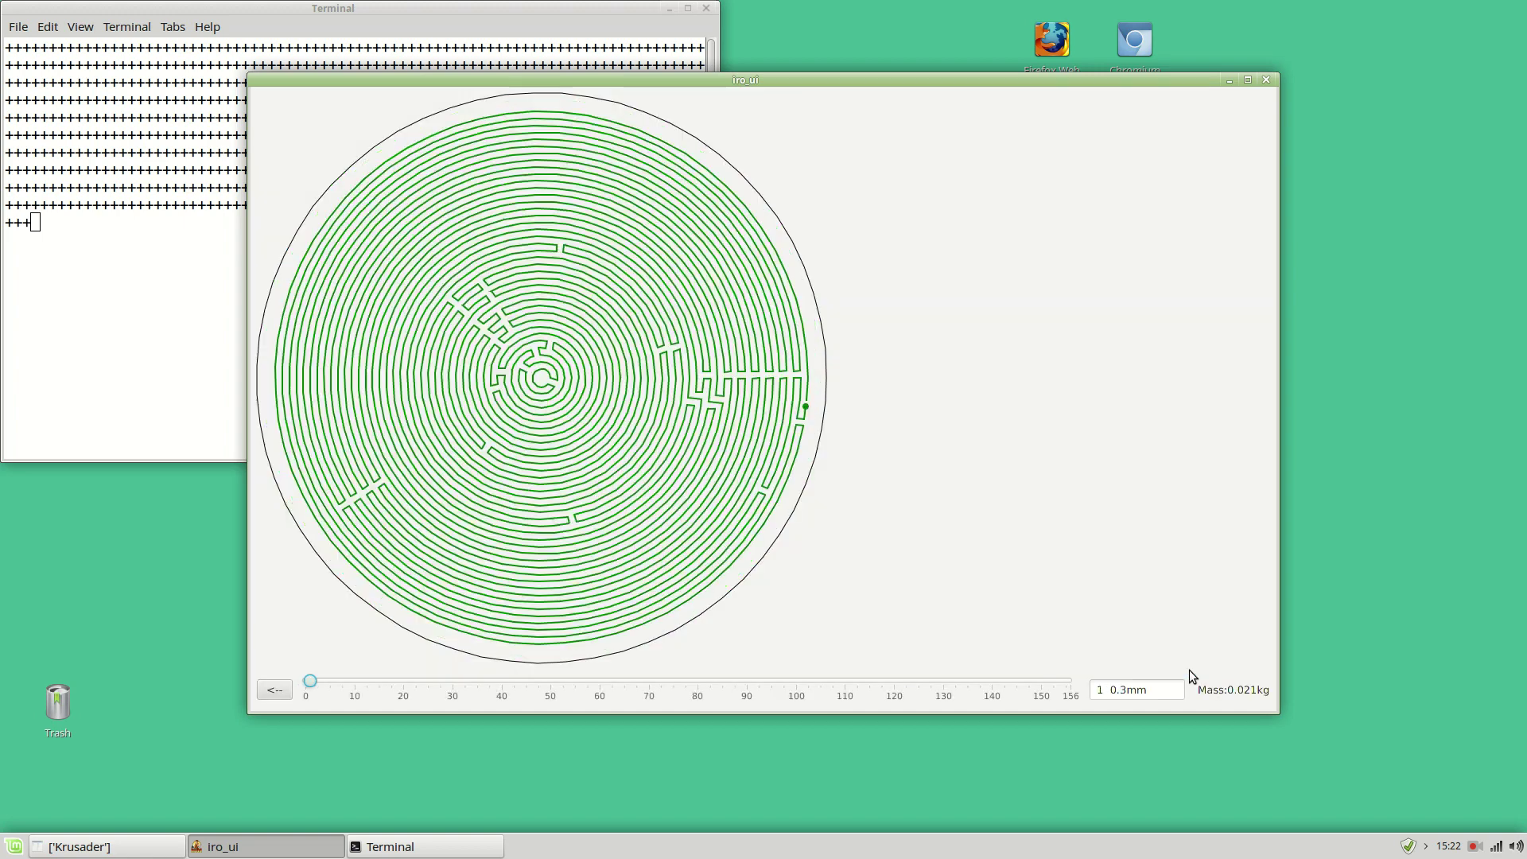
{"action": "key", "text": "Right"}
{"action": "key", "text": "Left"}
{"action": "key", "text": "Left"}
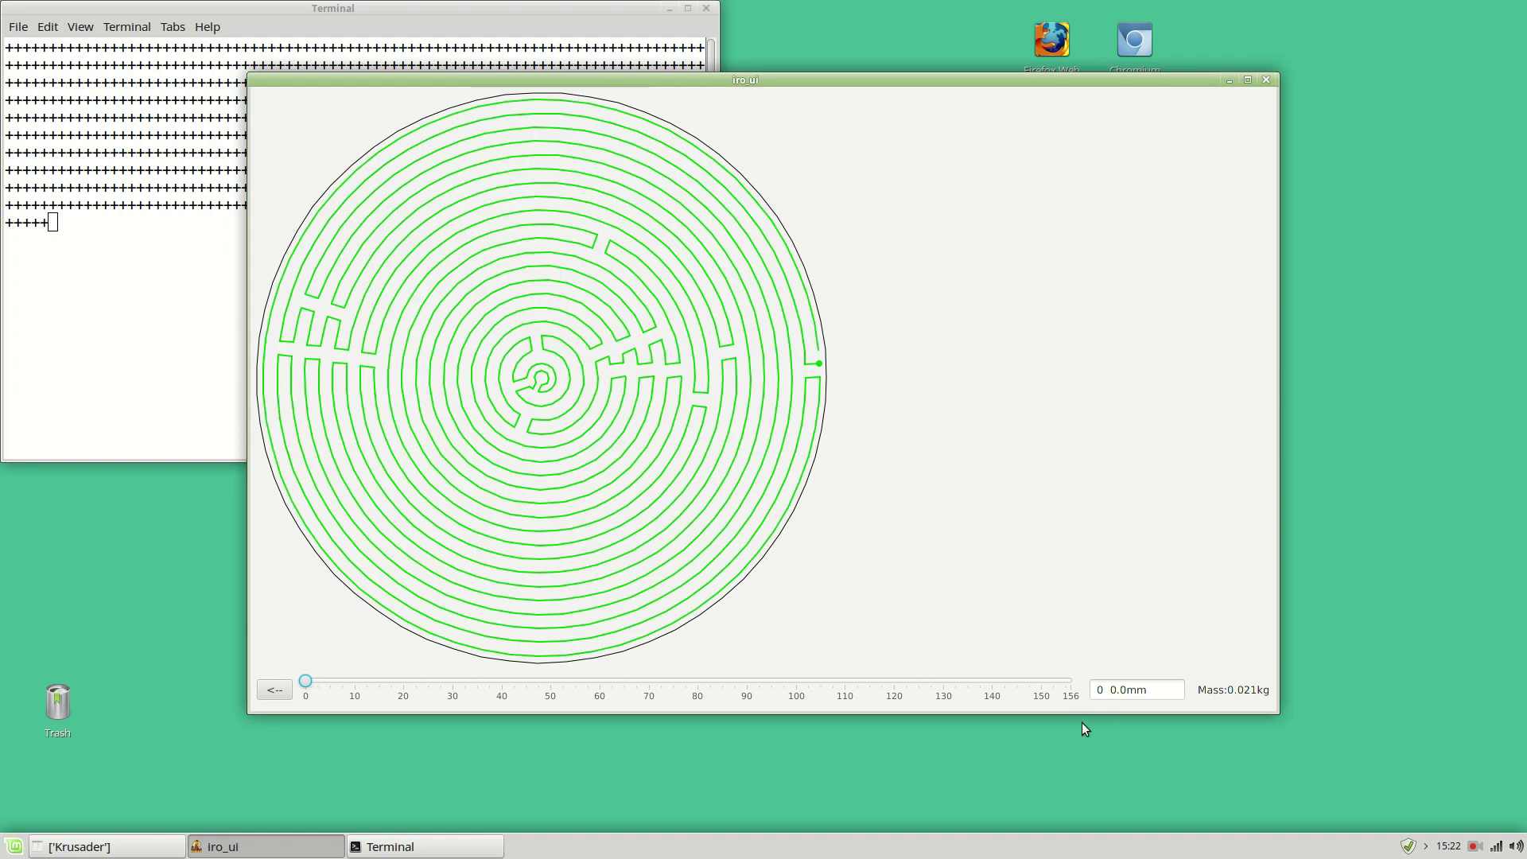
{"action": "left_click_drag", "start_coordinate": [1057, 706], "coordinate": [1073, 778]}
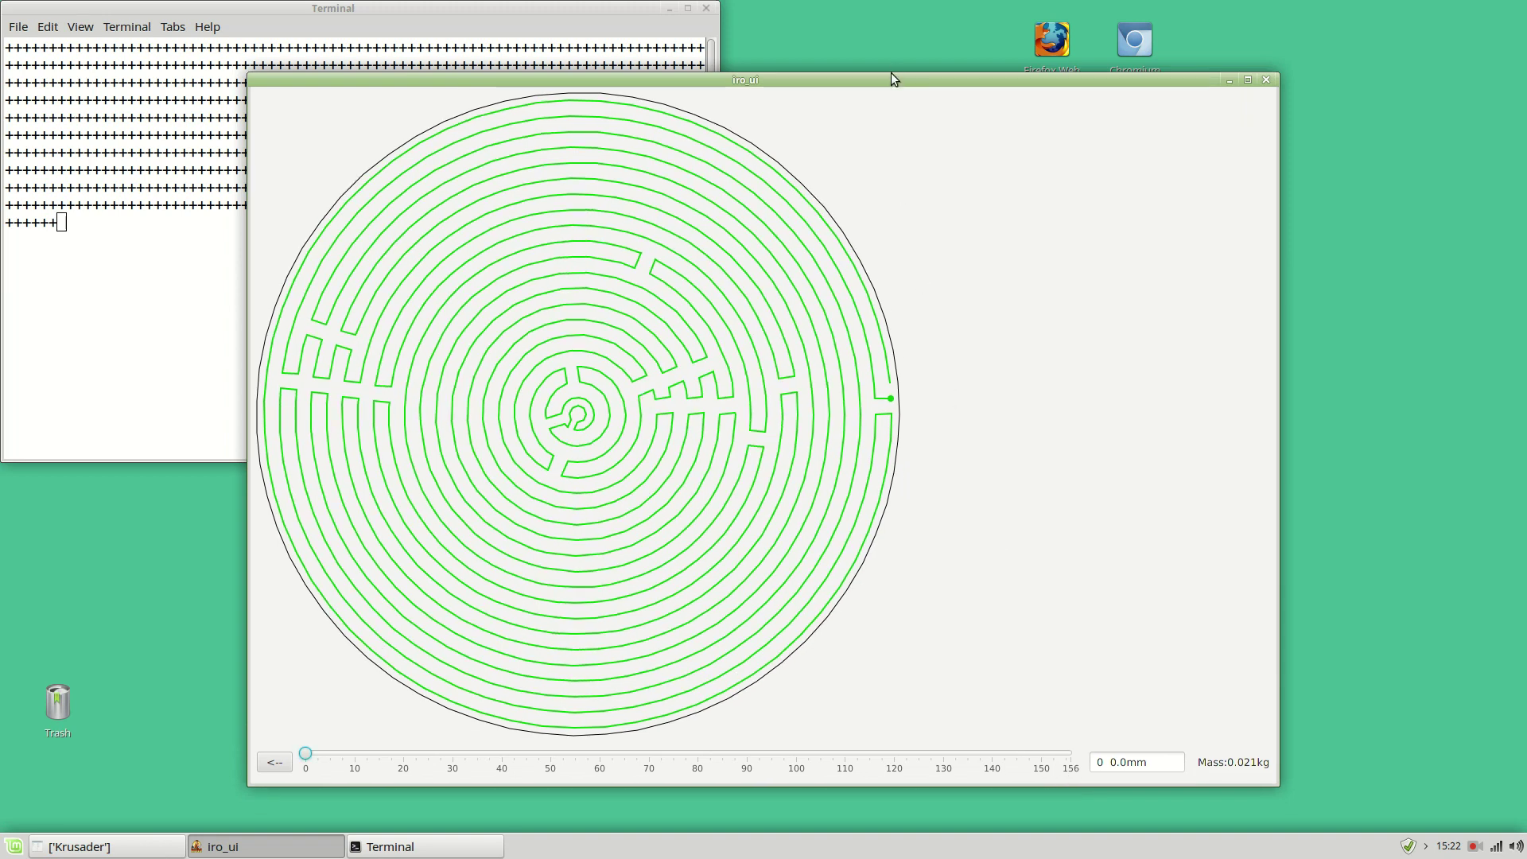
{"action": "left_click_drag", "start_coordinate": [891, 72], "coordinate": [1103, 7]}
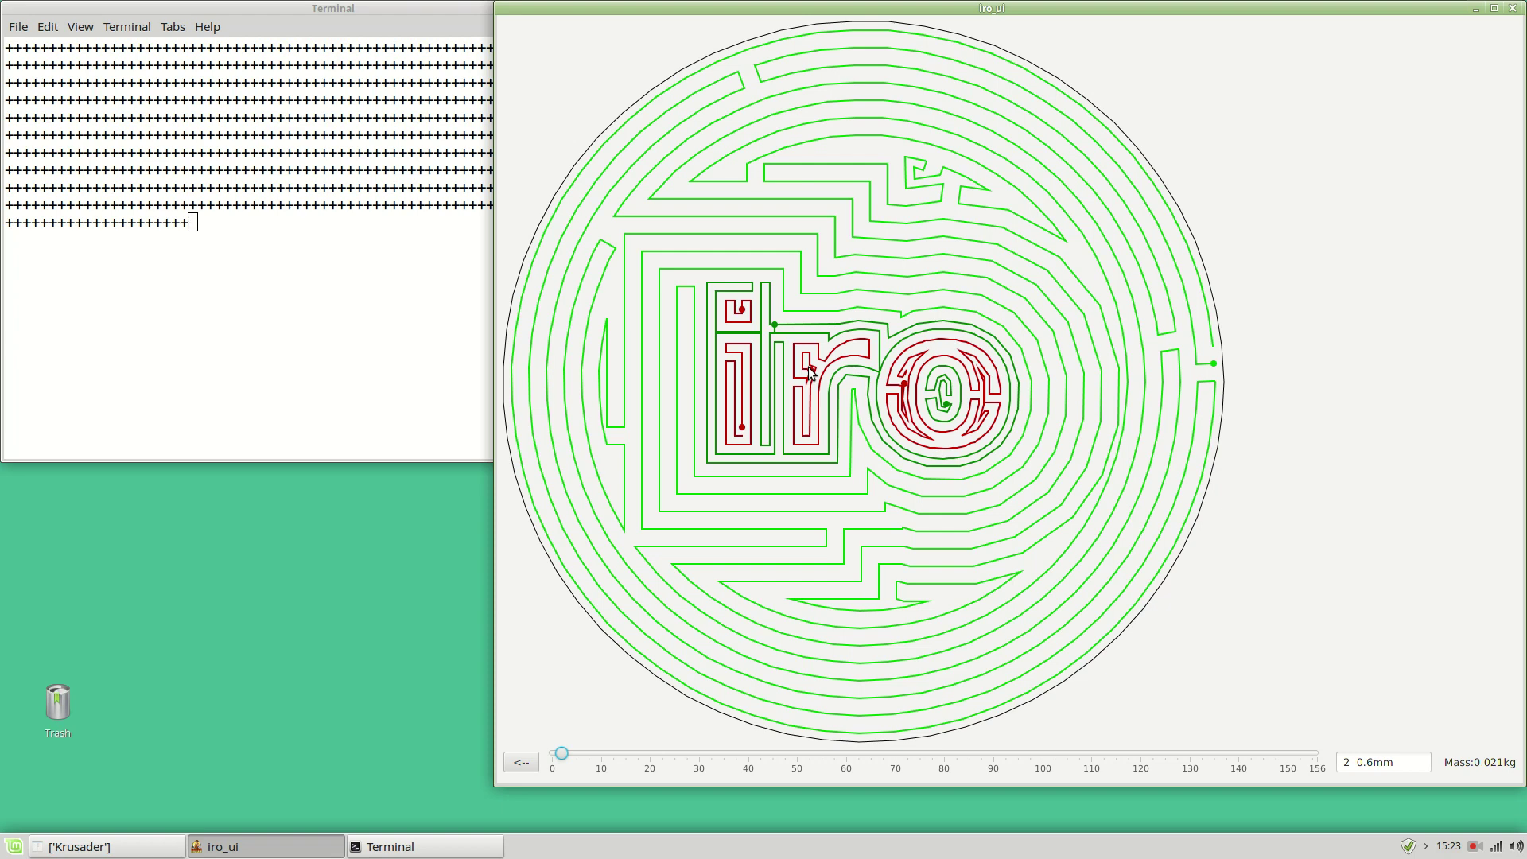
Advance the layers to 7.5 mm, then relaunch iro_ui and place it right of the terminal.
{"action": "key", "text": "Right"}
{"action": "key", "text": "Right"}
{"action": "key", "text": "Right"}
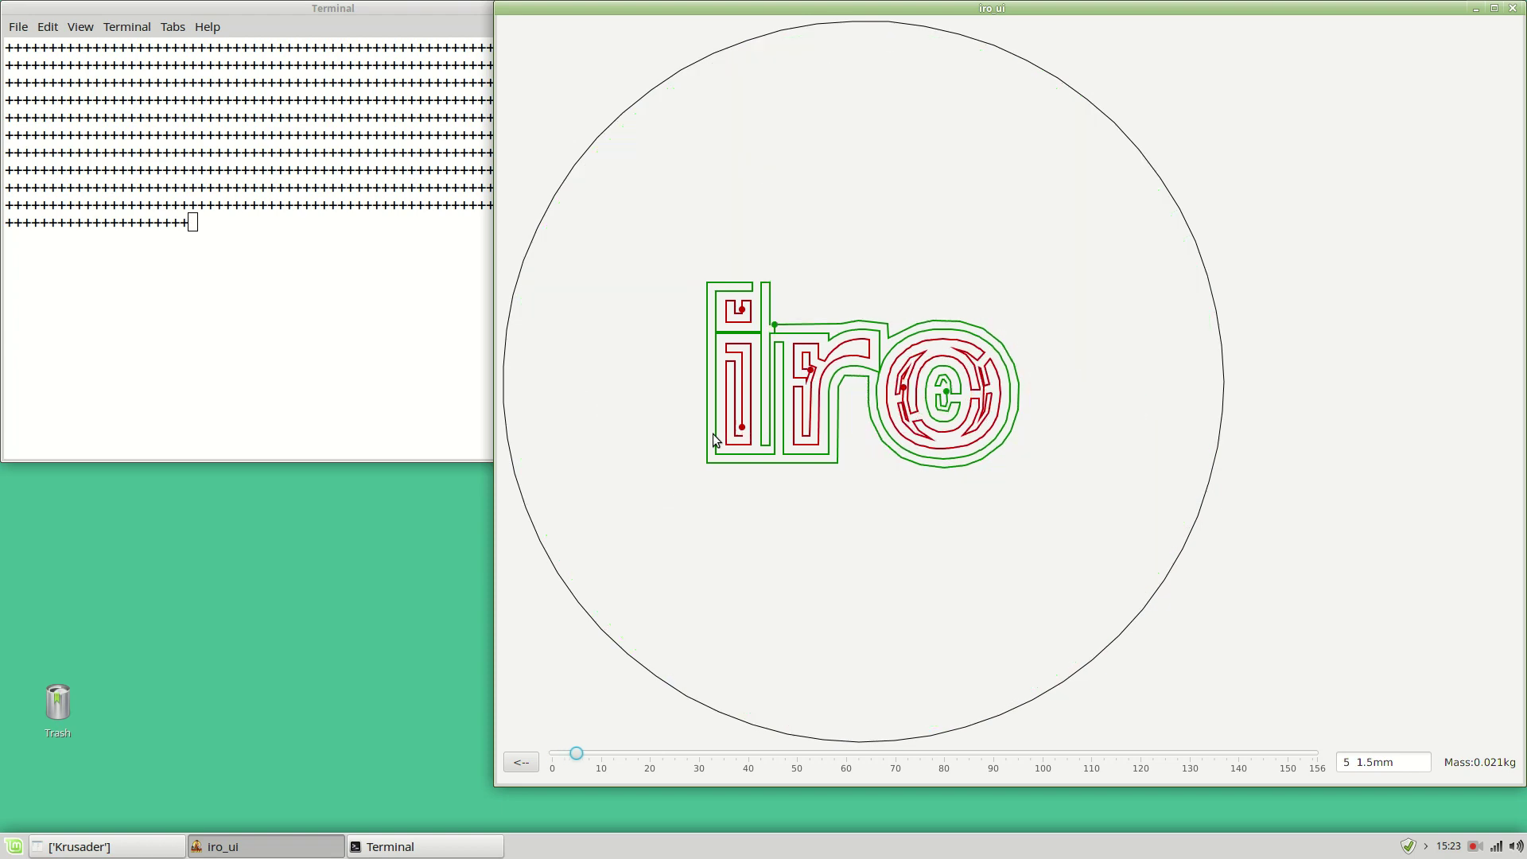
{"action": "key", "text": "Right"}
{"action": "key", "text": "Right"}
{"action": "key", "text": "Right"}
{"action": "key", "text": "Right"}
{"action": "key", "text": "Right"}
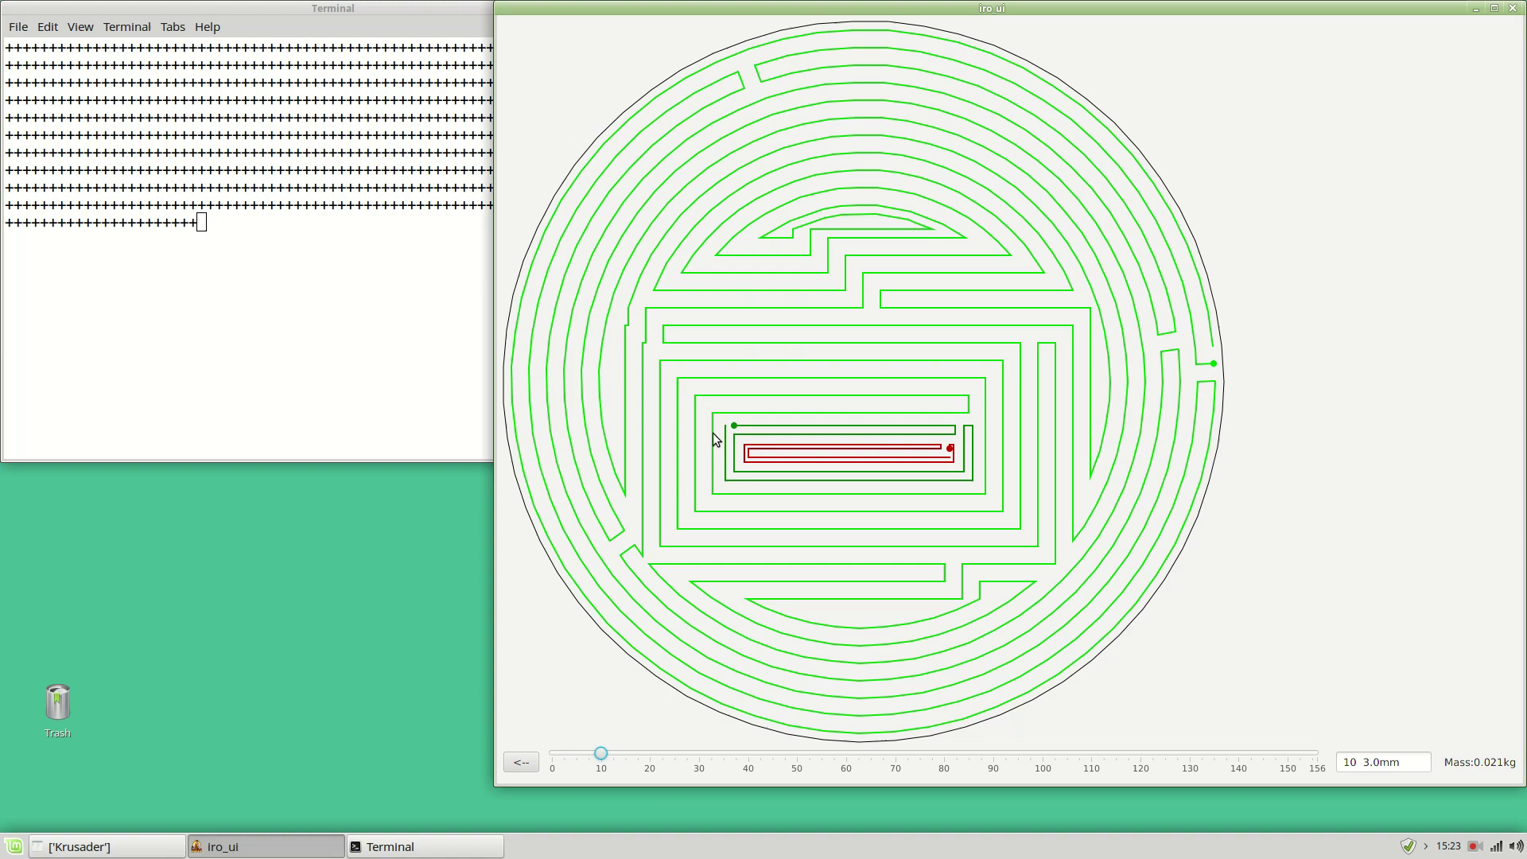
{"action": "key", "text": "Right"}
{"action": "key", "text": "Right"}
{"action": "key", "text": "Right"}
{"action": "key", "text": "Right"}
{"action": "key", "text": "Right"}
{"action": "key", "text": "Right"}
{"action": "key", "text": "Right"}
{"action": "key", "text": "Right"}
{"action": "key", "text": "Right"}
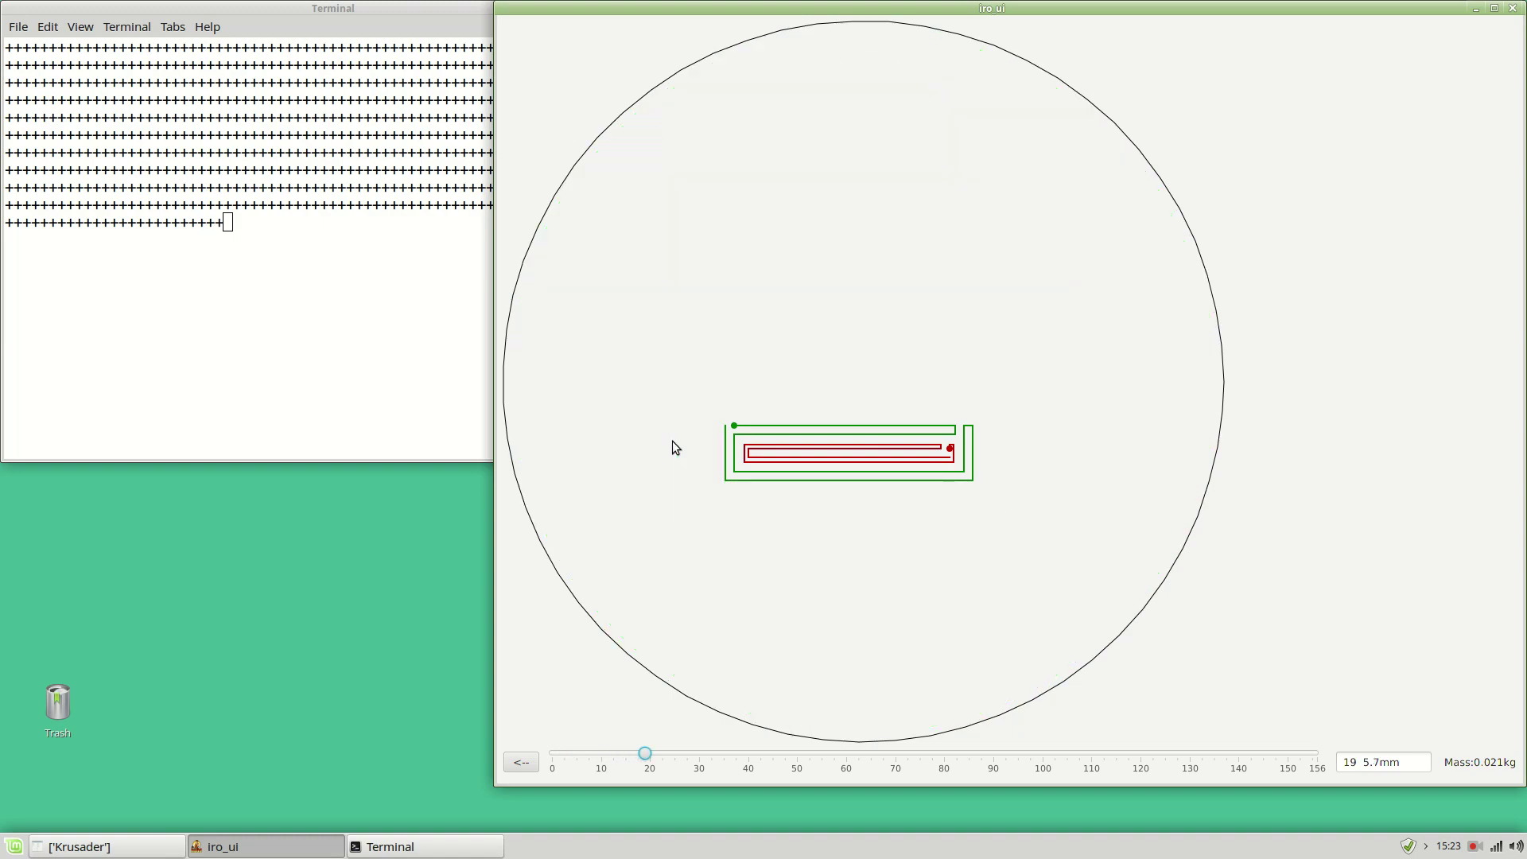
{"action": "key", "text": "Right"}
{"action": "key", "text": "Right"}
{"action": "key", "text": "Right"}
{"action": "key", "text": "Right"}
{"action": "key", "text": "Right"}
{"action": "key", "text": "Right"}
{"action": "key", "text": "Right"}
{"action": "key", "text": "Right"}
{"action": "key", "text": "Right"}
{"action": "key", "text": "Right"}
{"action": "key", "text": "Right"}
{"action": "key", "text": "Right"}
{"action": "key", "text": "Right"}
{"action": "key", "text": "Right"}
{"action": "key", "text": "Right"}
{"action": "key", "text": "Right"}
{"action": "key", "text": "Right"}
{"action": "key", "text": "Right"}
{"action": "key", "text": "Right"}
{"action": "key", "text": "Right"}
{"action": "key", "text": "Right"}
{"action": "key", "text": "Right"}
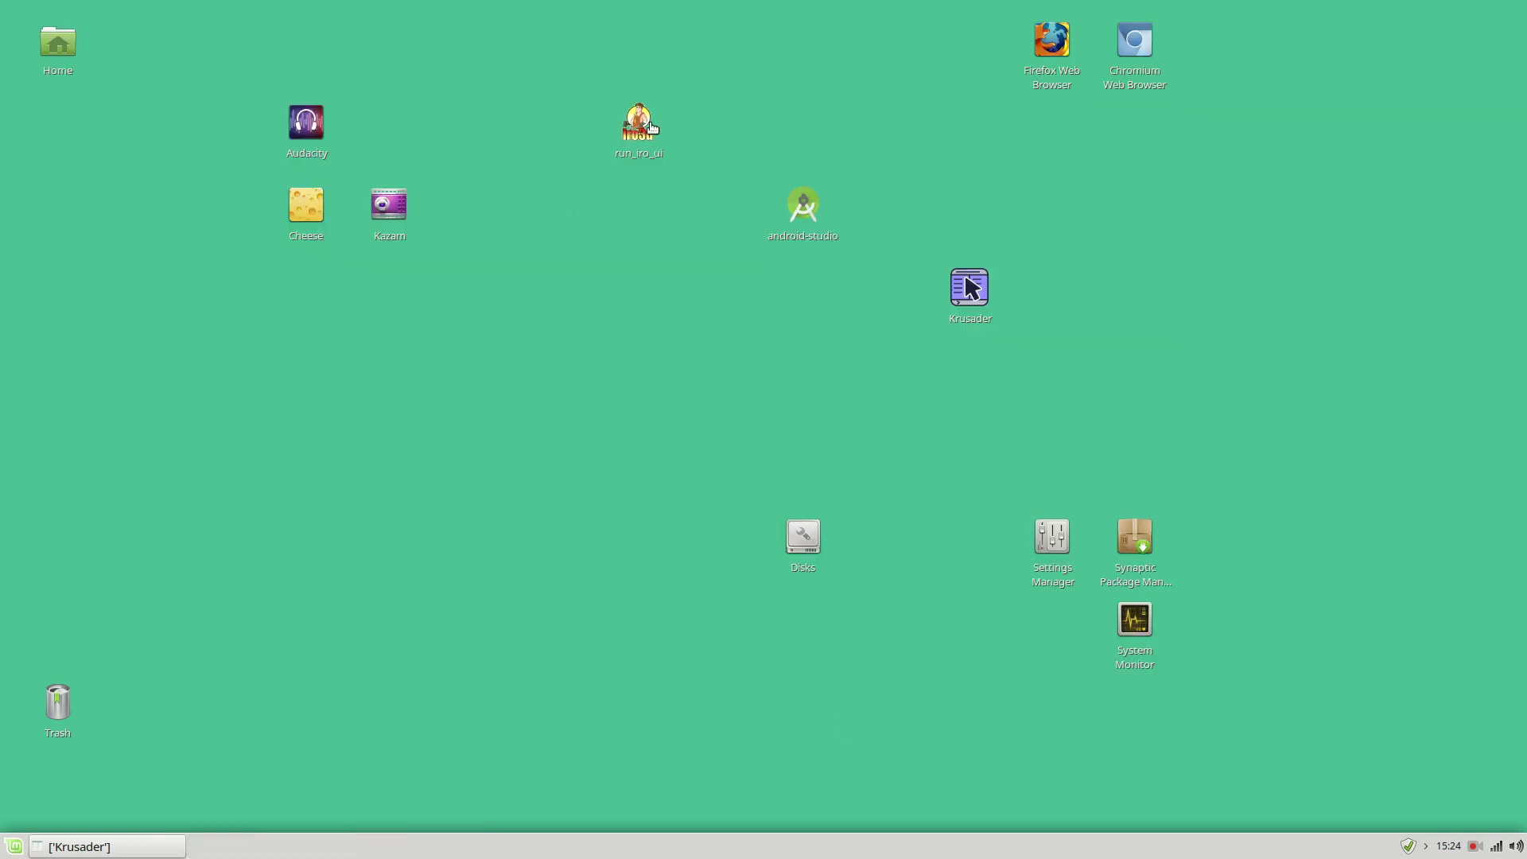
{"action": "double_click", "coordinate": [637, 121]}
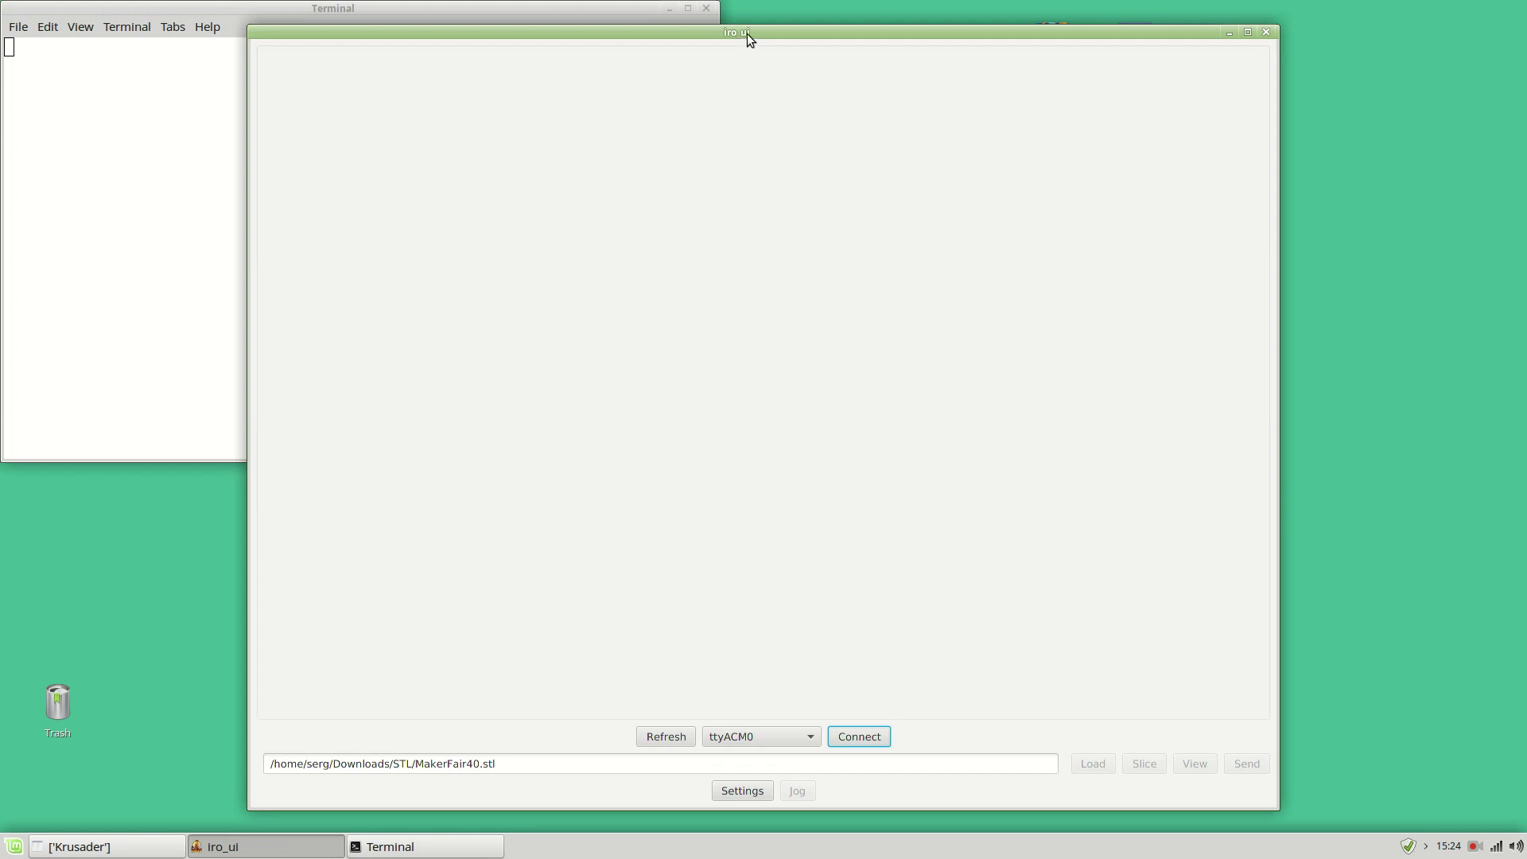
{"action": "left_click_drag", "start_coordinate": [747, 33], "coordinate": [994, 4]}
Connect to the printer on ttyACM0 and open the Slicer settings page.
{"action": "key", "text": "Return"}
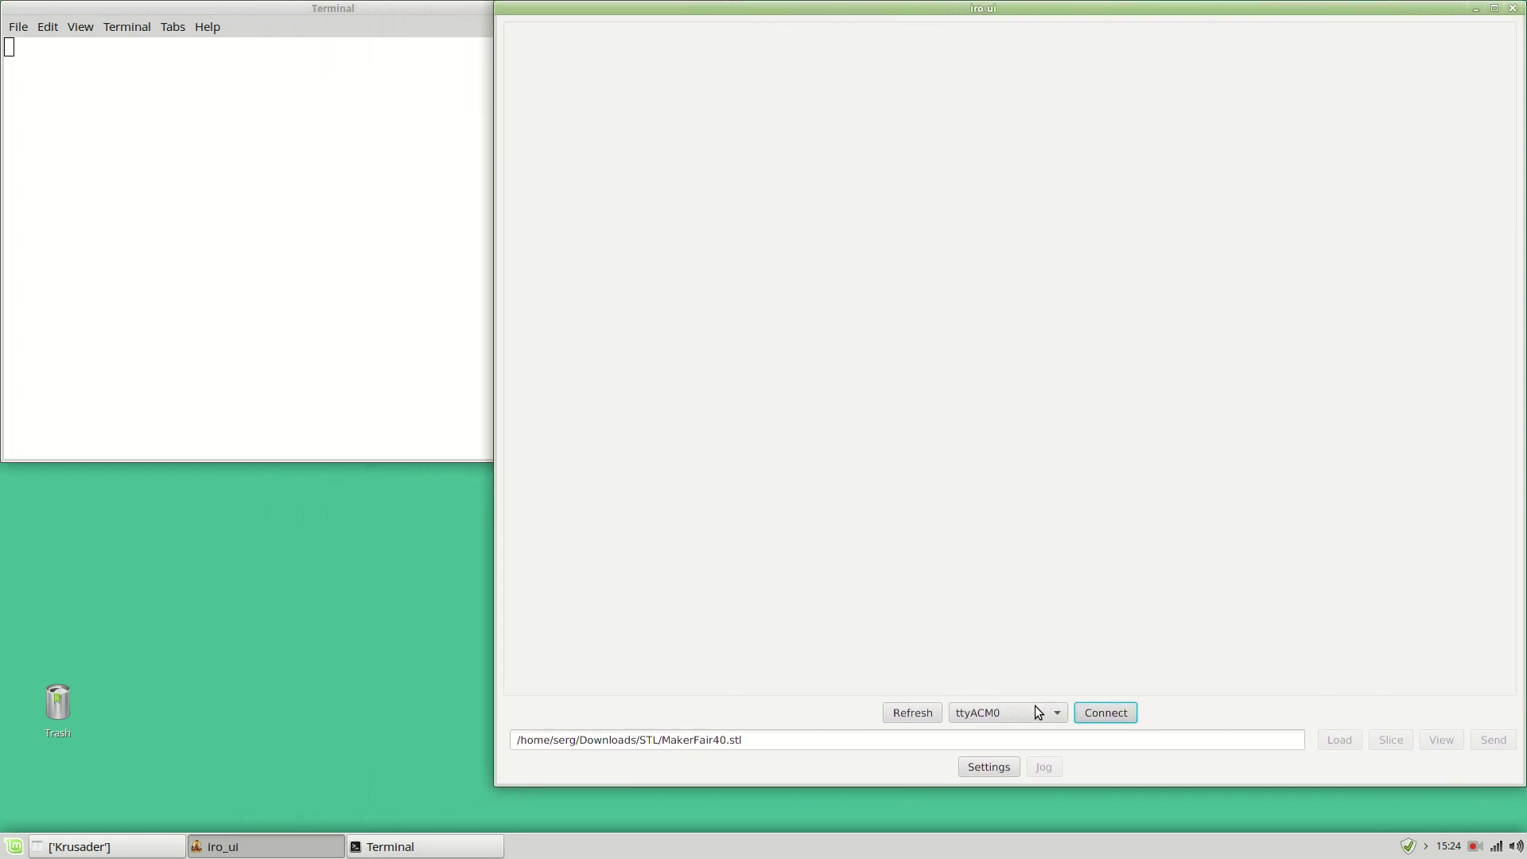
{"action": "left_click", "coordinate": [995, 769]}
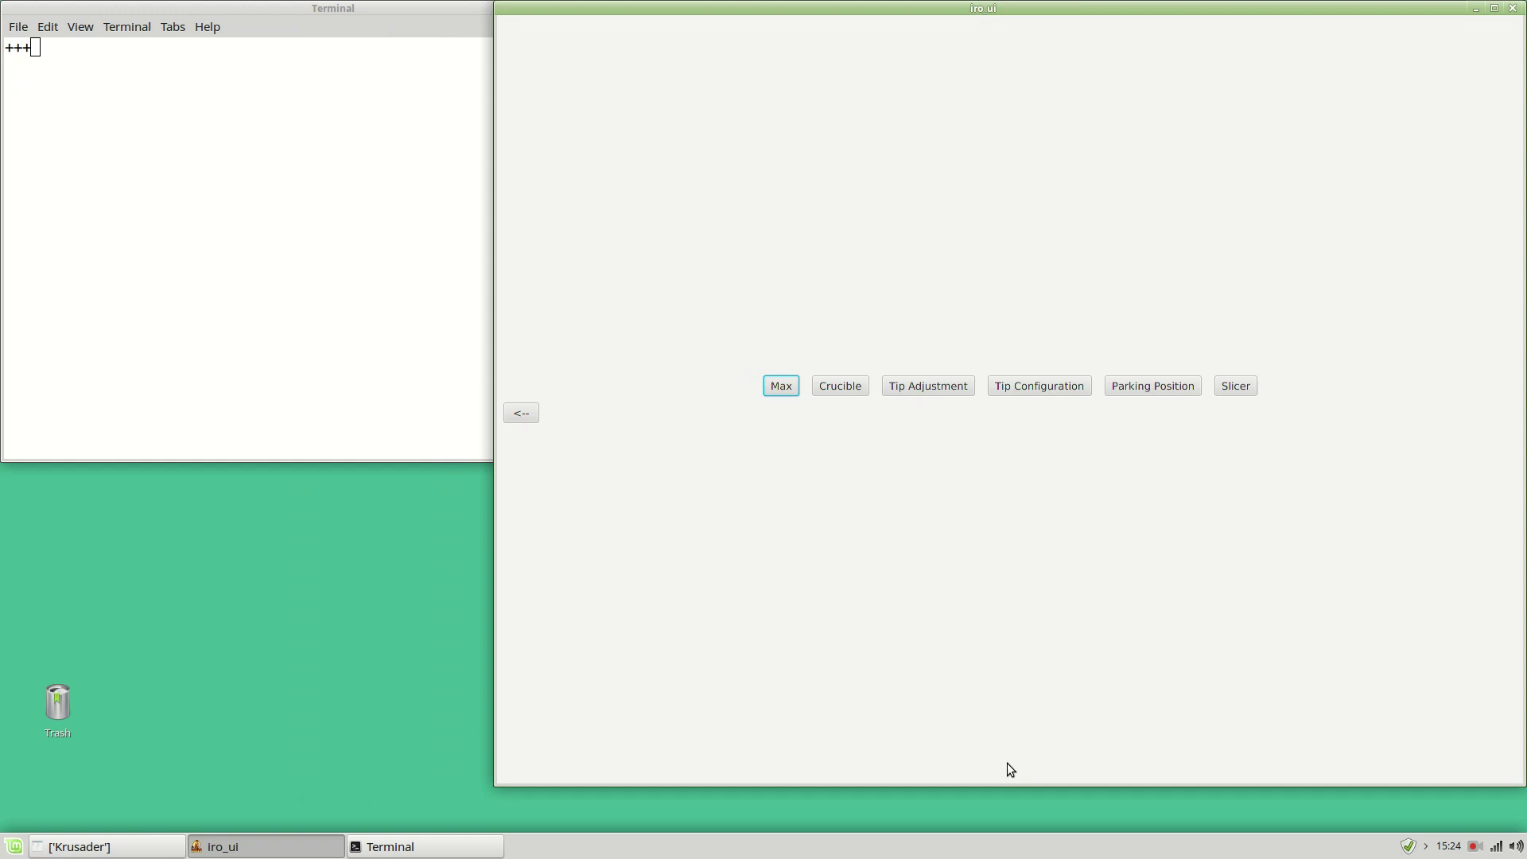
{"action": "left_click", "coordinate": [1238, 385]}
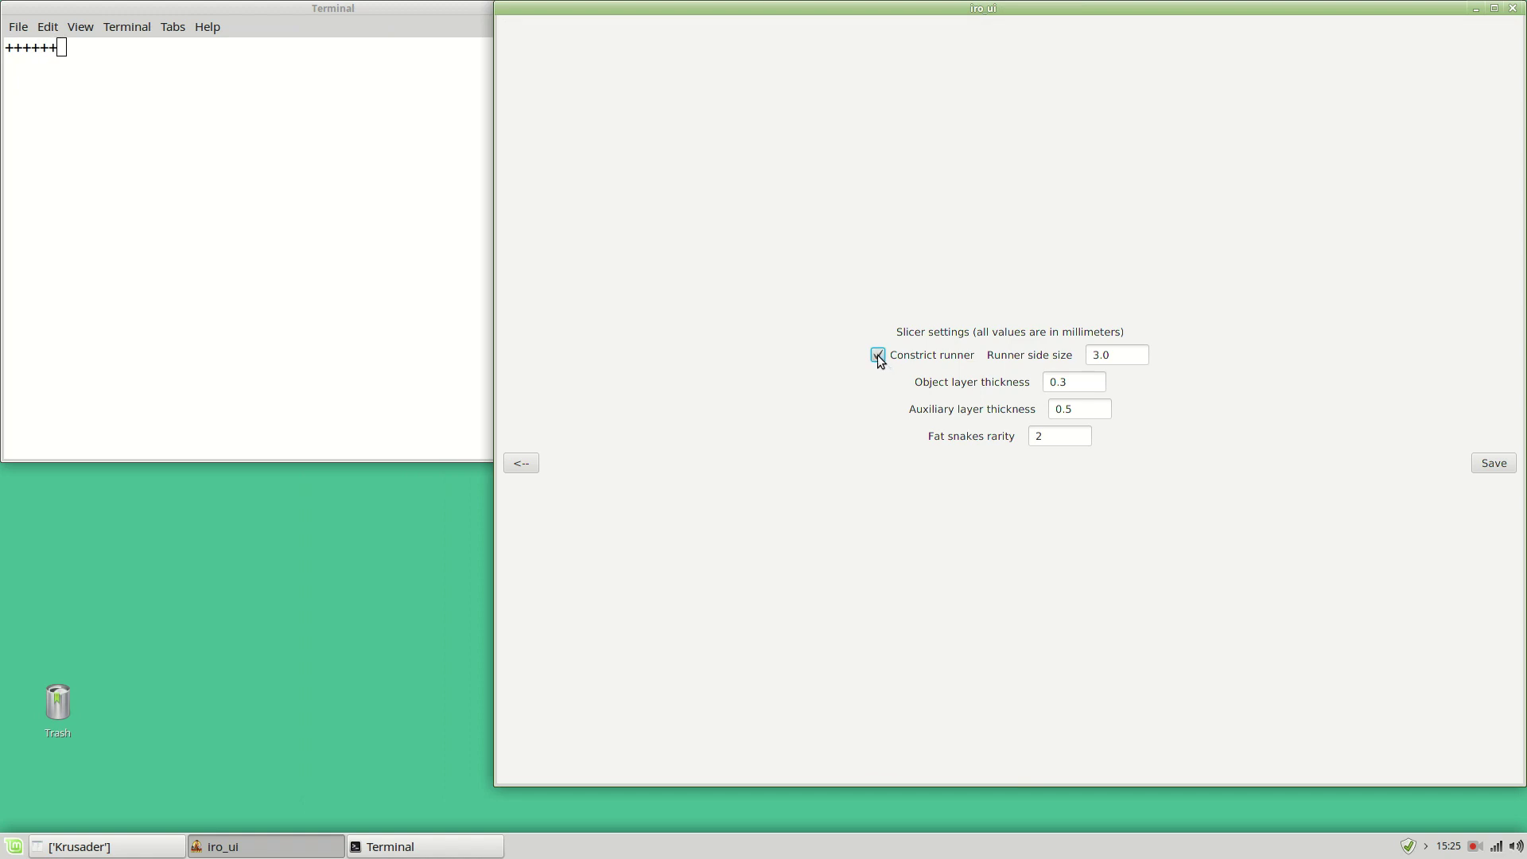
Toggle Constrict runner off and back on, then go back to the main page.
{"action": "left_click", "coordinate": [877, 355]}
{"action": "left_click", "coordinate": [876, 355]}
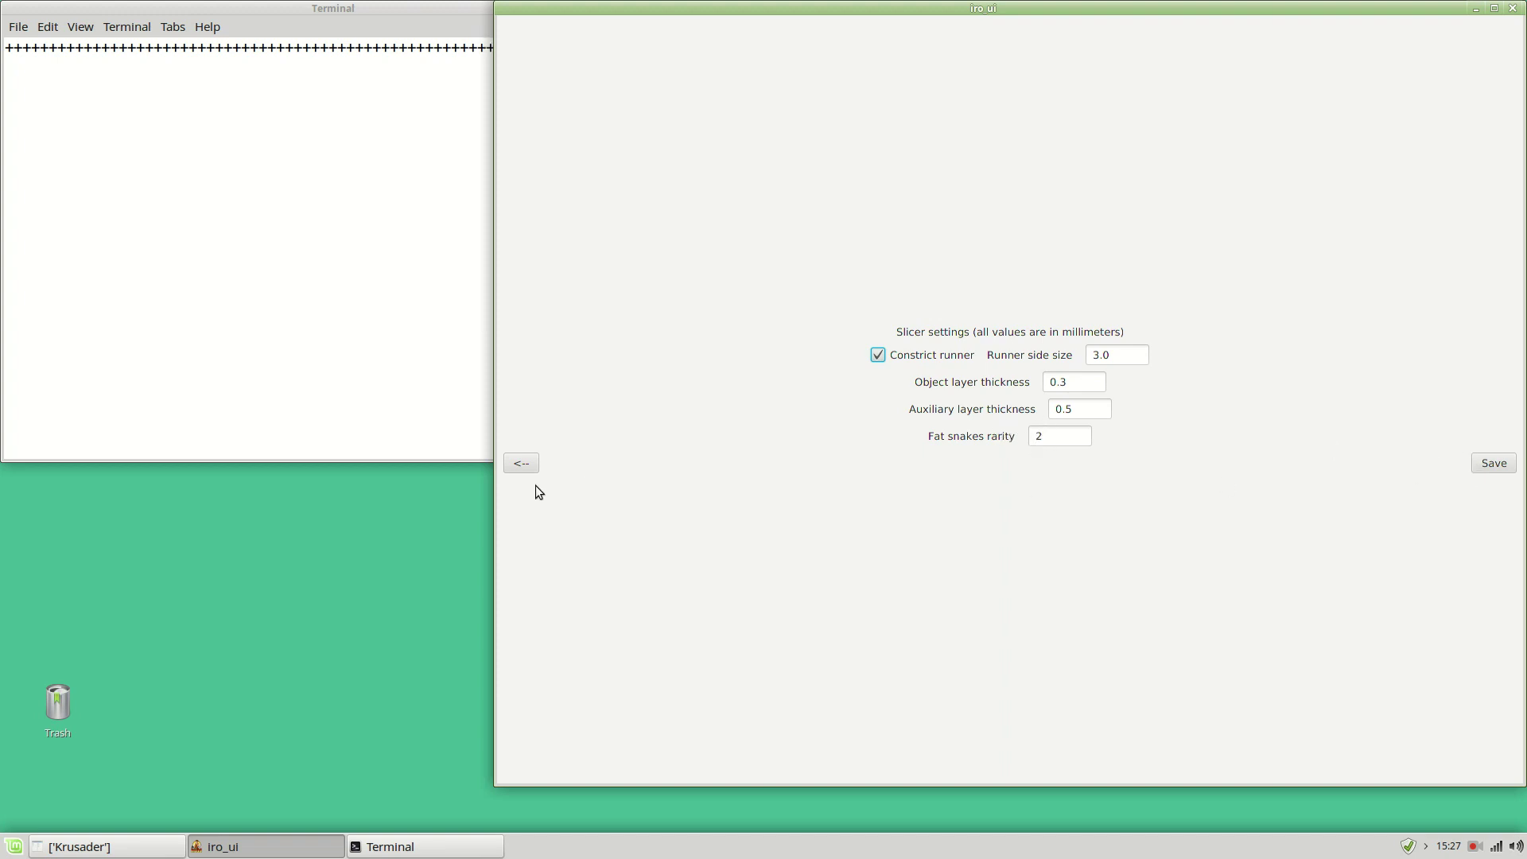
{"action": "left_click", "coordinate": [522, 466]}
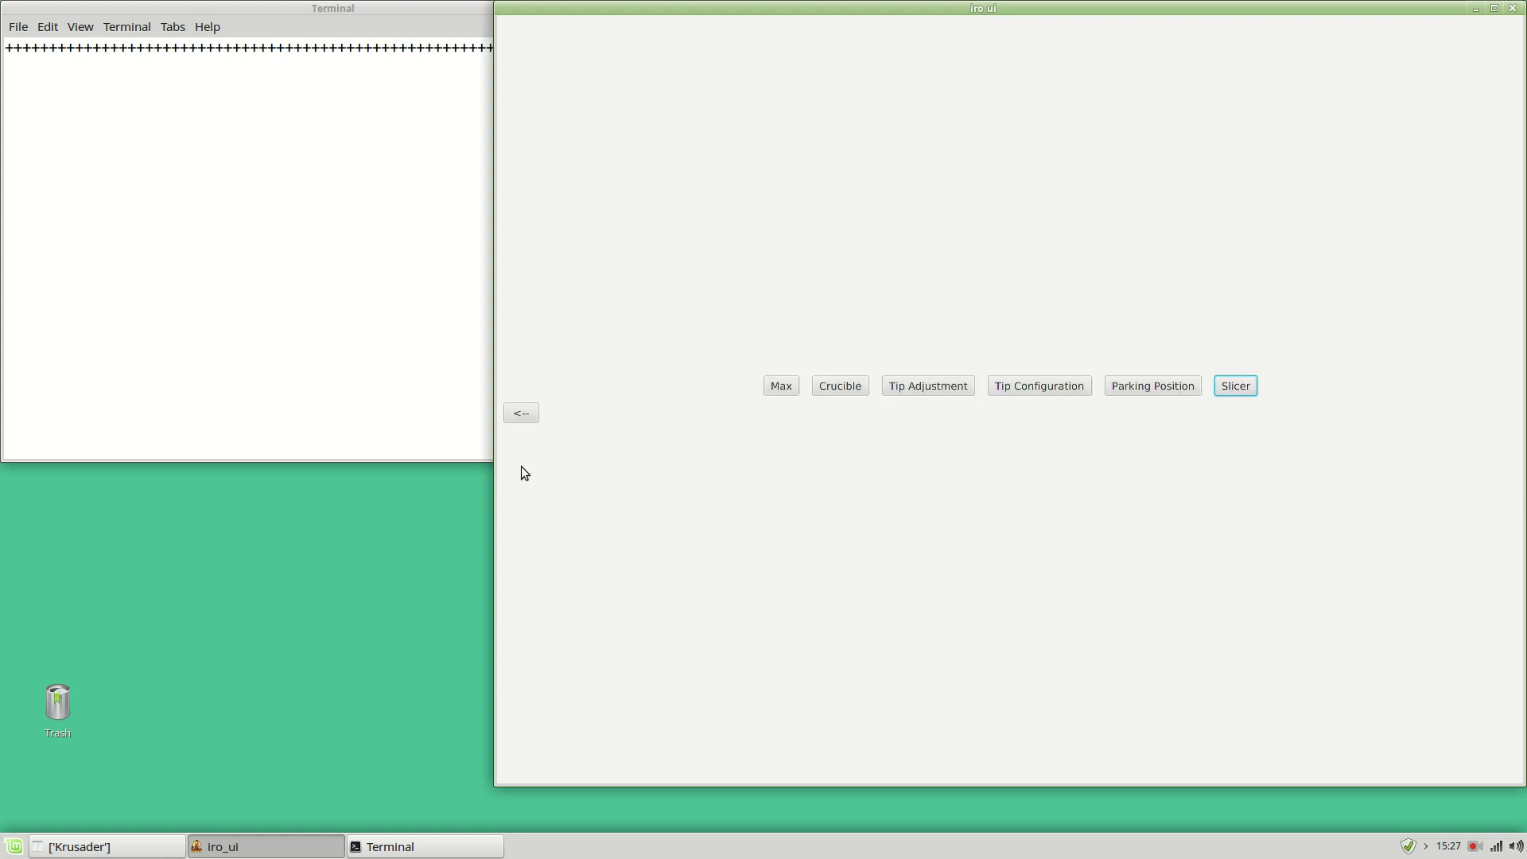
{"action": "left_click", "coordinate": [522, 412]}
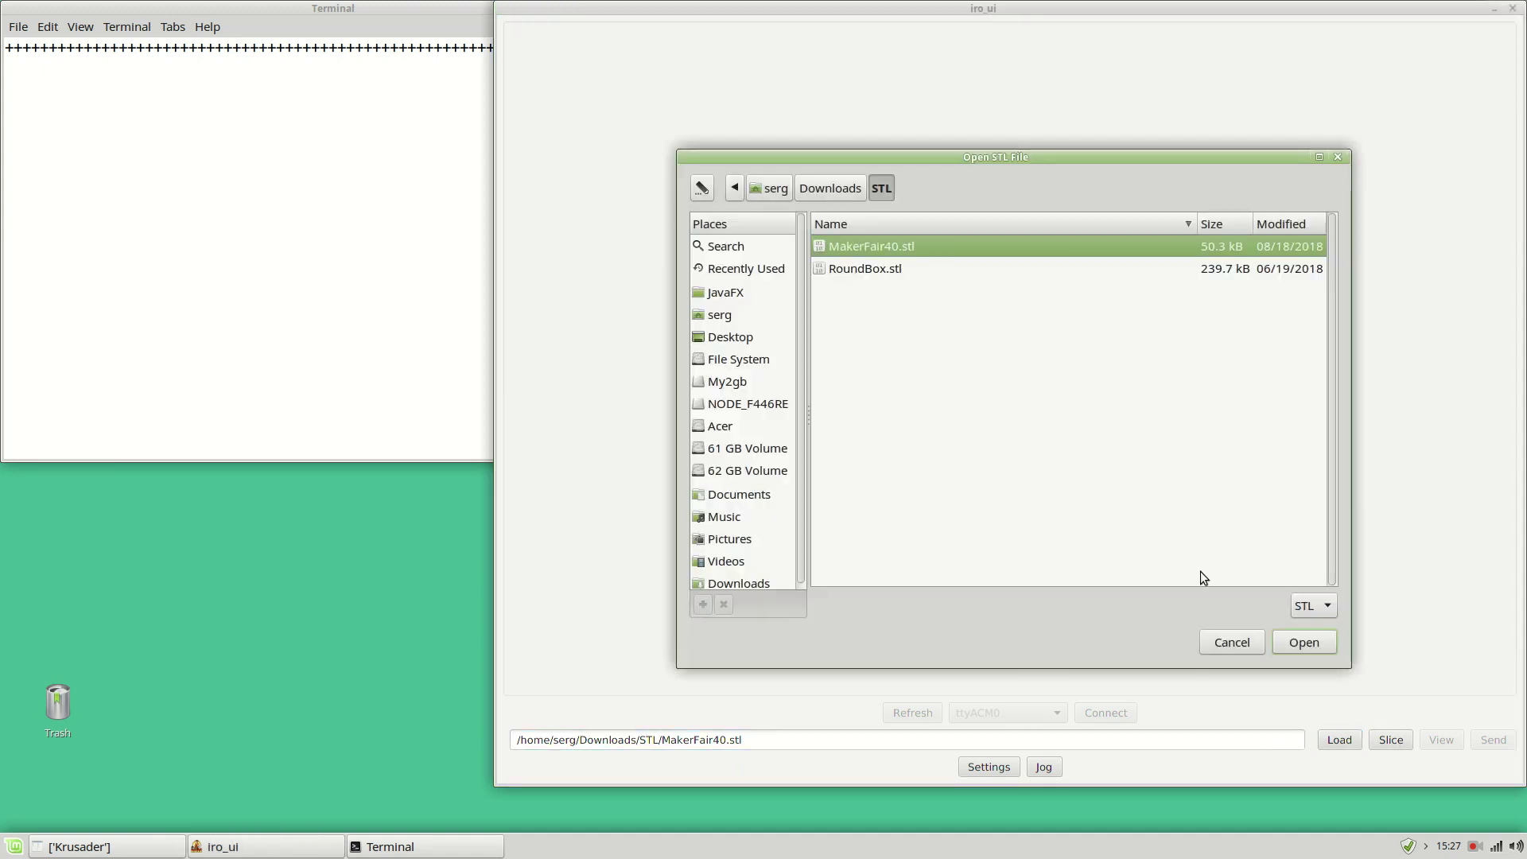
Cancel the file chooser to keep MakerFair40.stl and slice the model.
{"action": "left_click", "coordinate": [1234, 643]}
{"action": "left_click", "coordinate": [1389, 738]}
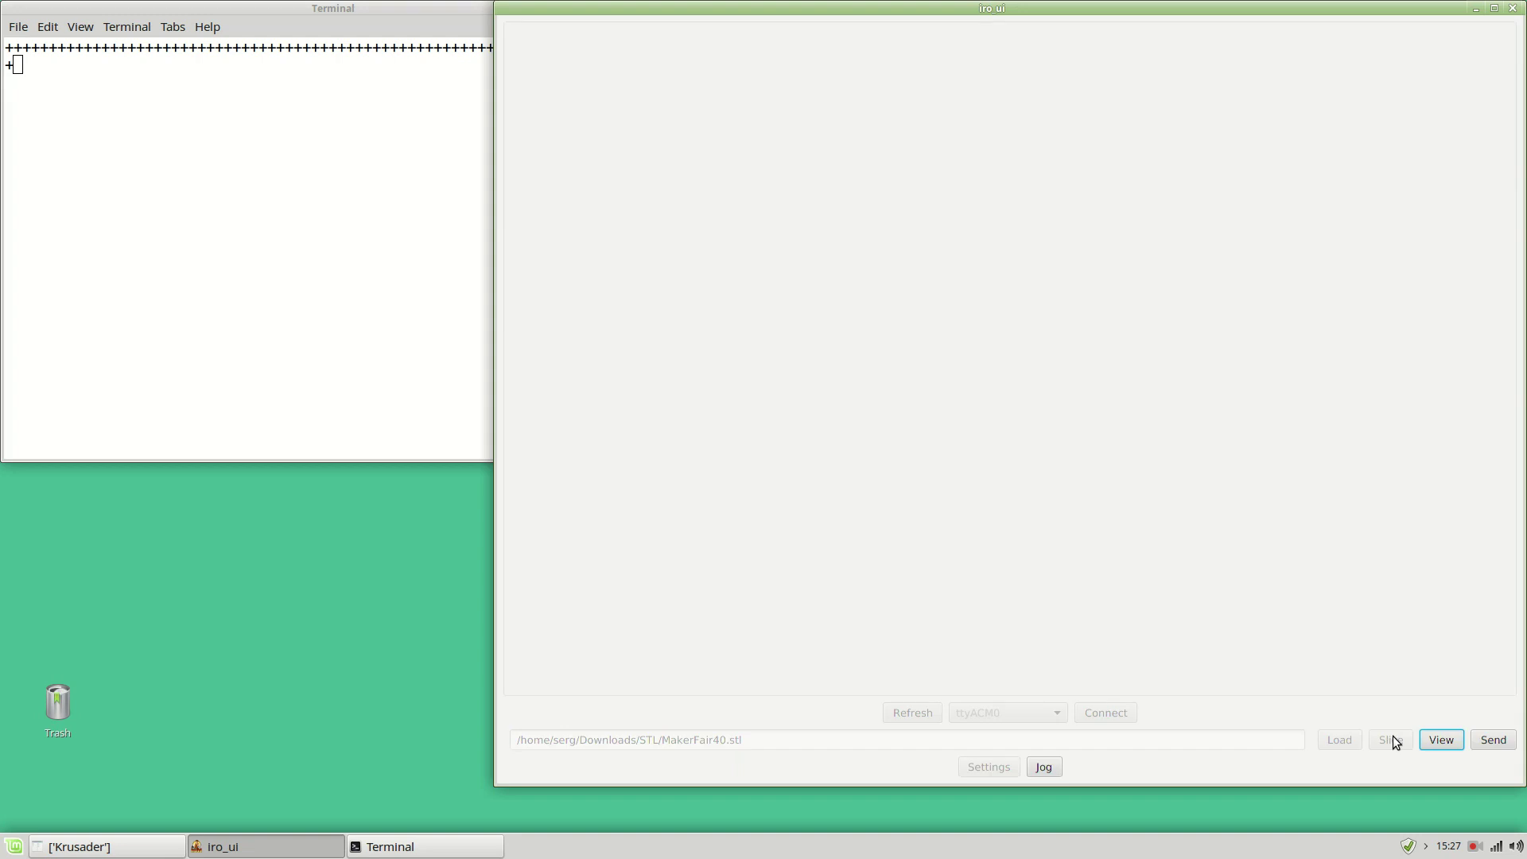
Preview the sliced maze and step between layers 0, 1 and 2 to reach the iro lettering.
{"action": "left_click", "coordinate": [1441, 740]}
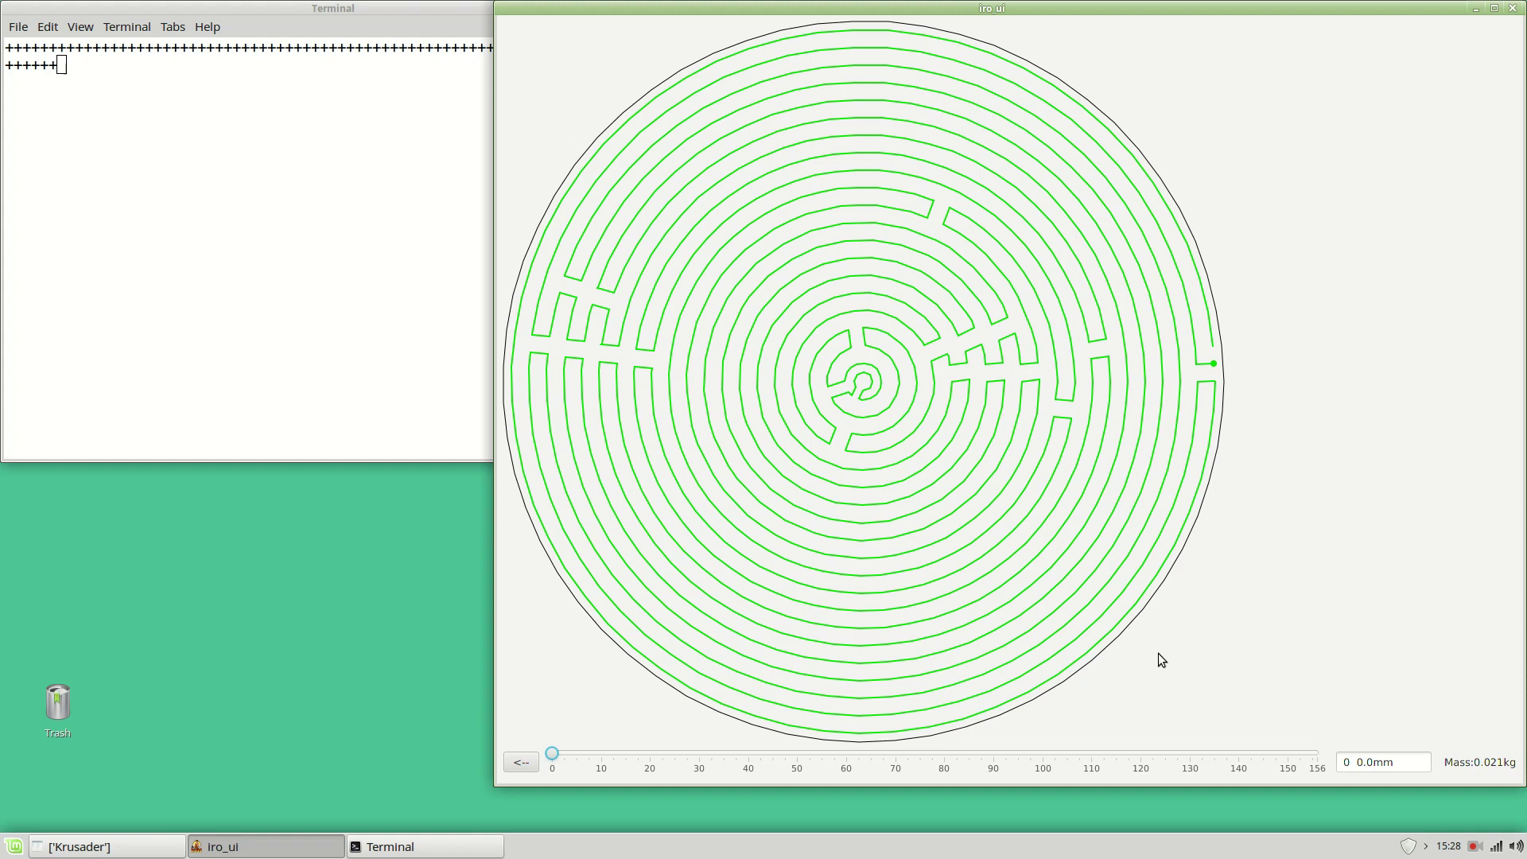
{"action": "key", "text": "Right"}
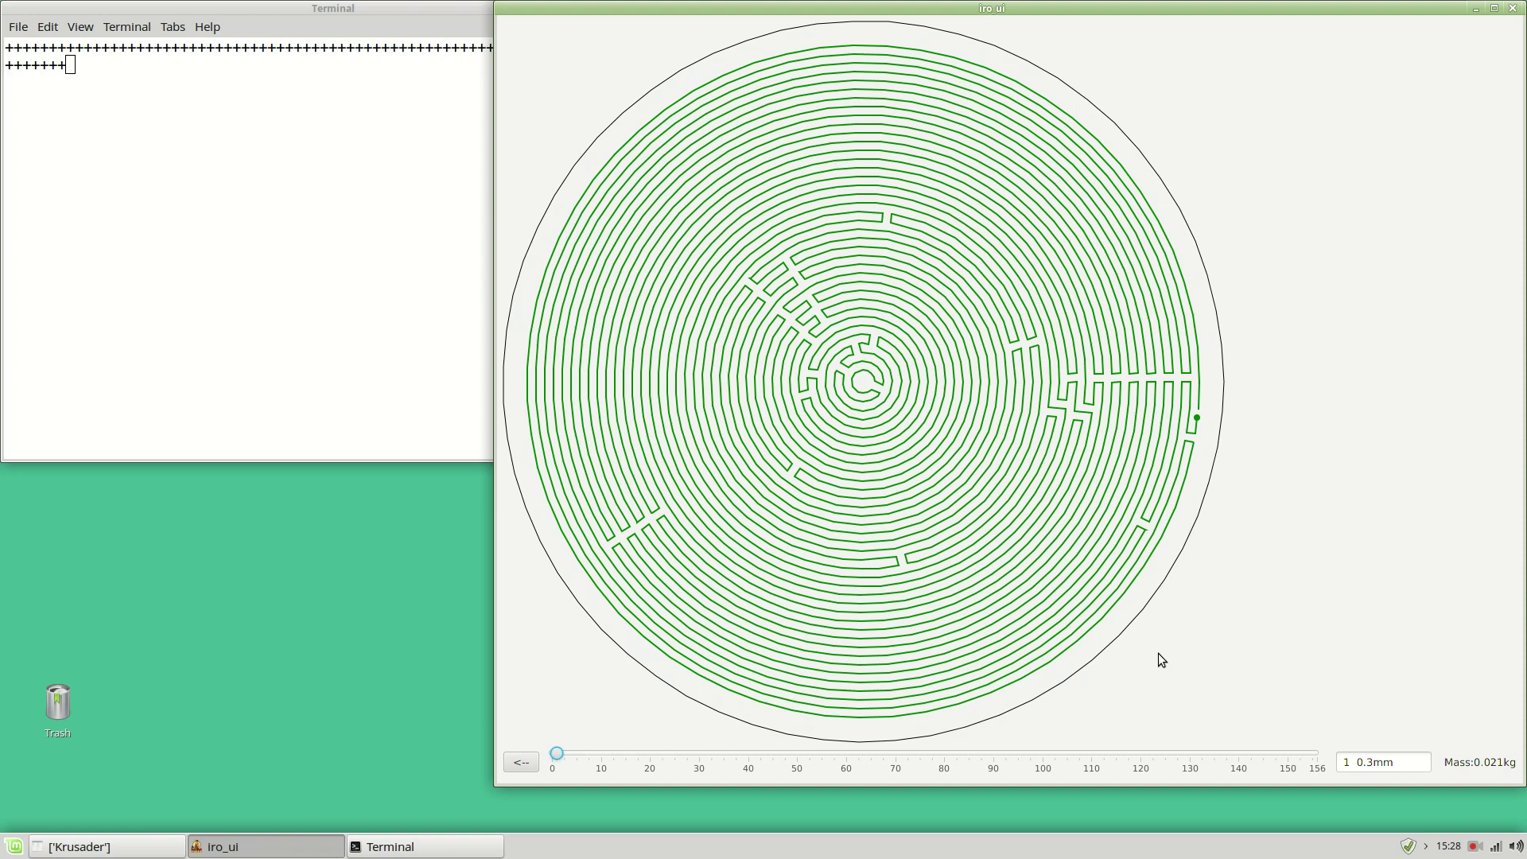
{"action": "key", "text": "Left"}
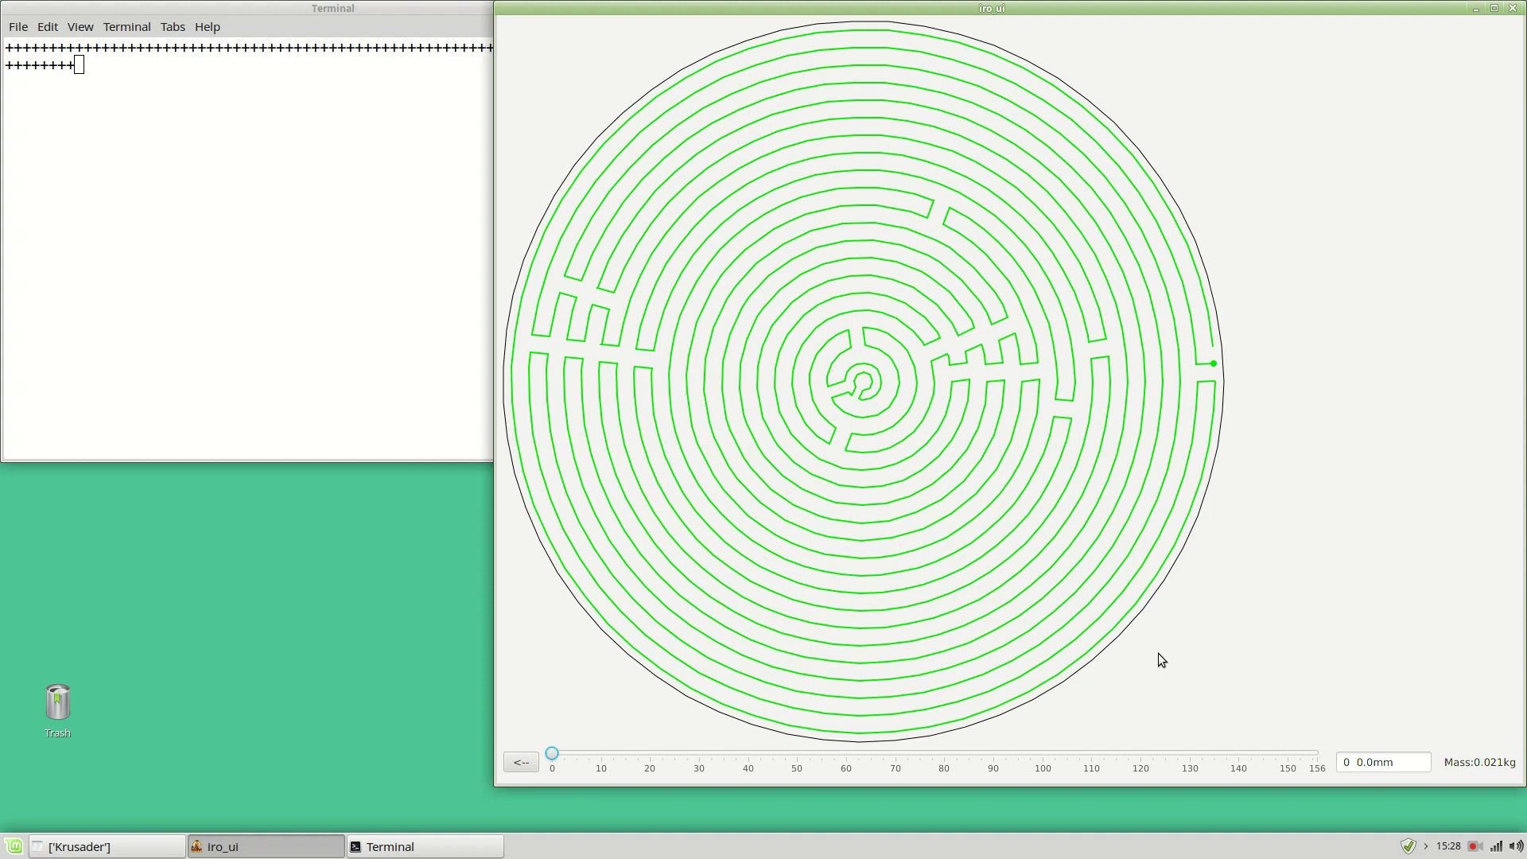
{"action": "key", "text": "Right"}
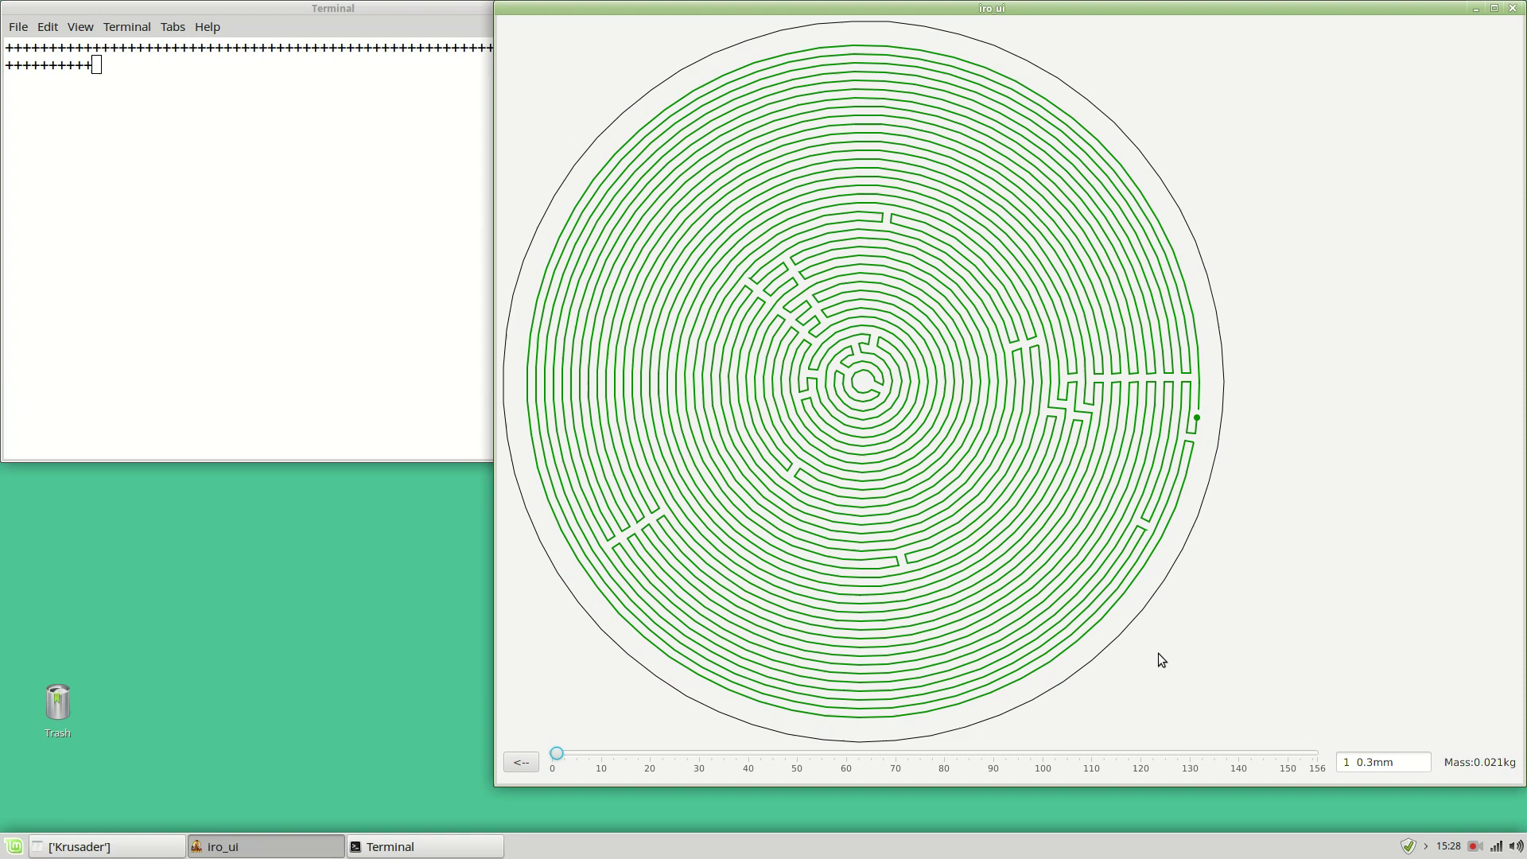
{"action": "key", "text": "Right"}
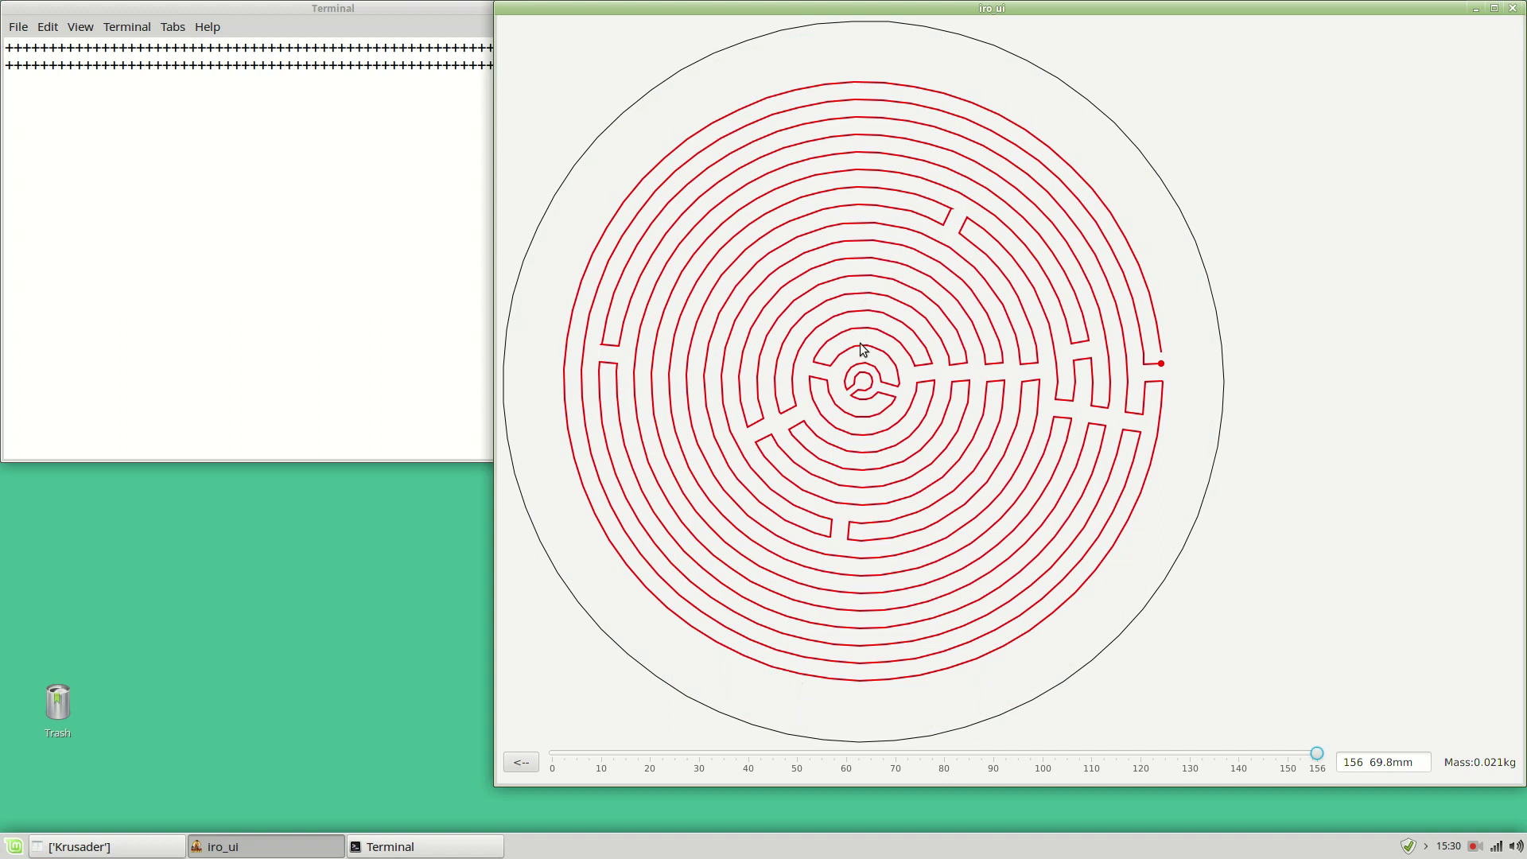
{"action": "key", "text": "Left"}
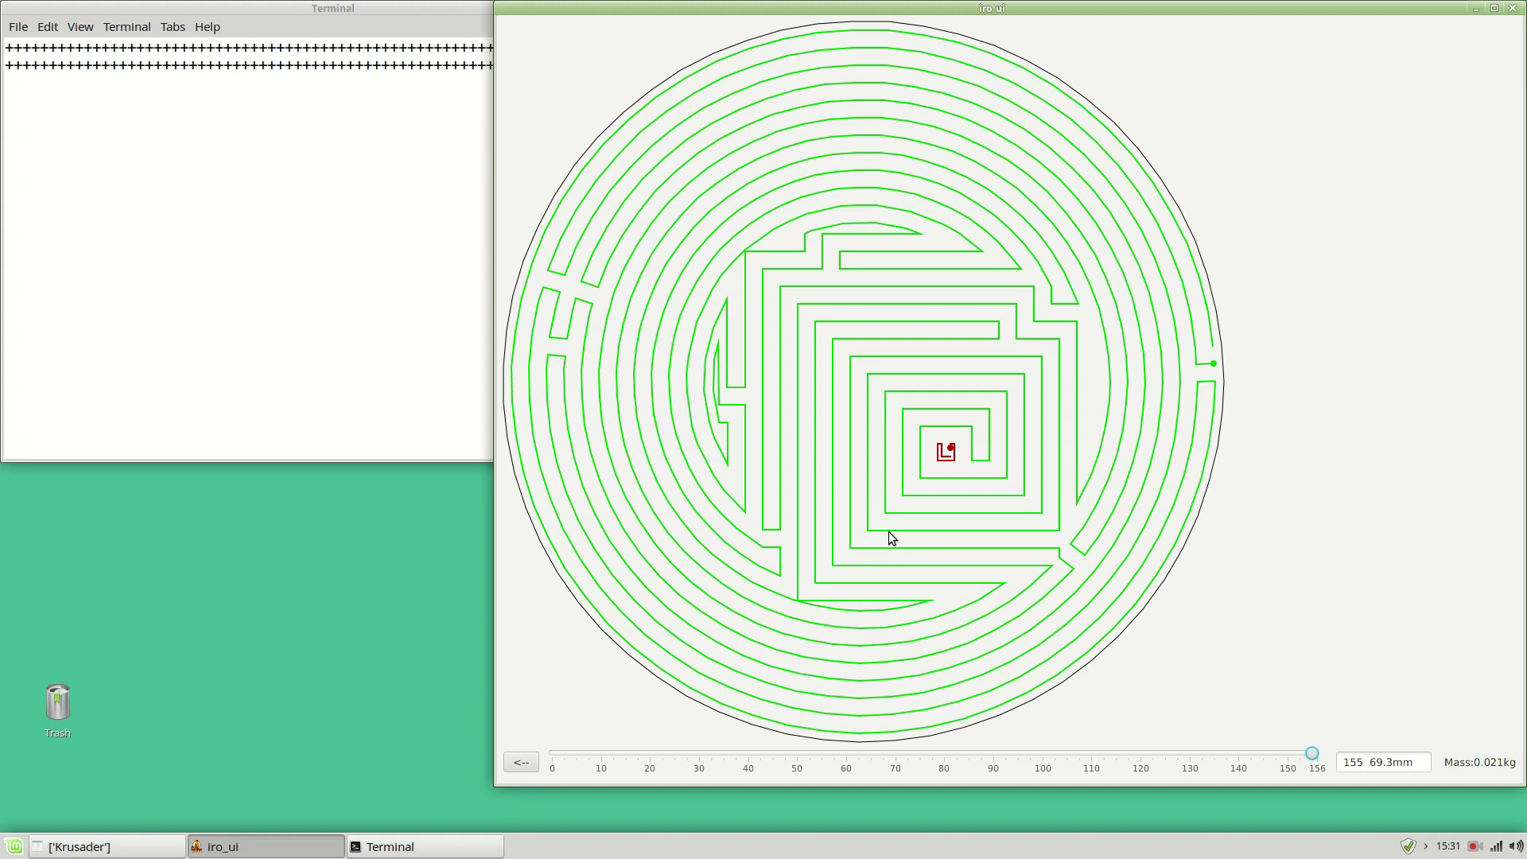
{"action": "key", "text": "Right"}
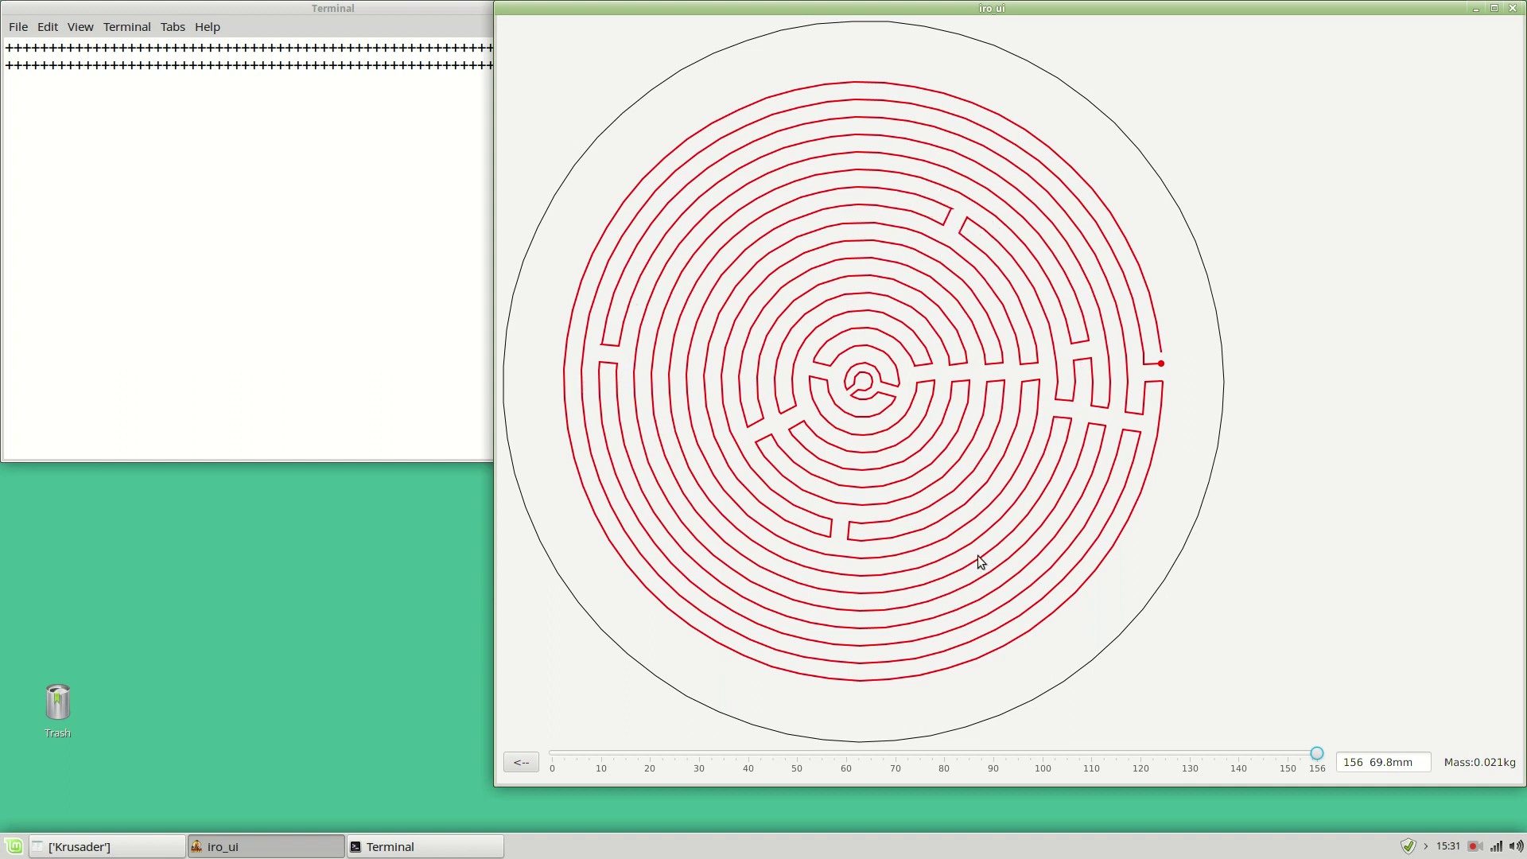
Close the layer preview and send the sliced job to the G-code run panel.
{"action": "left_click", "coordinate": [937, 537]}
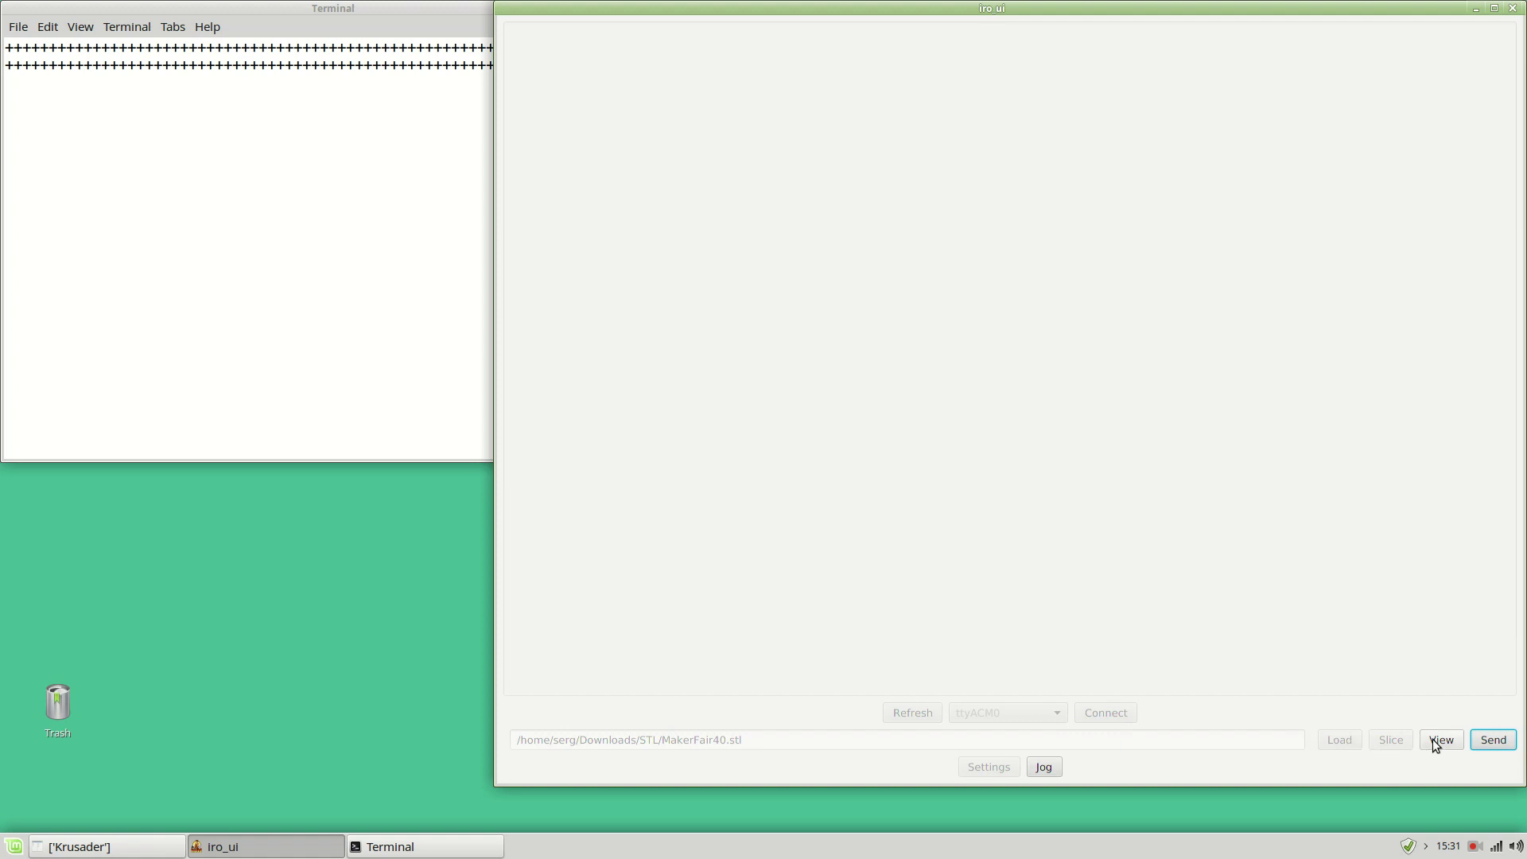
{"action": "left_click", "coordinate": [1492, 740]}
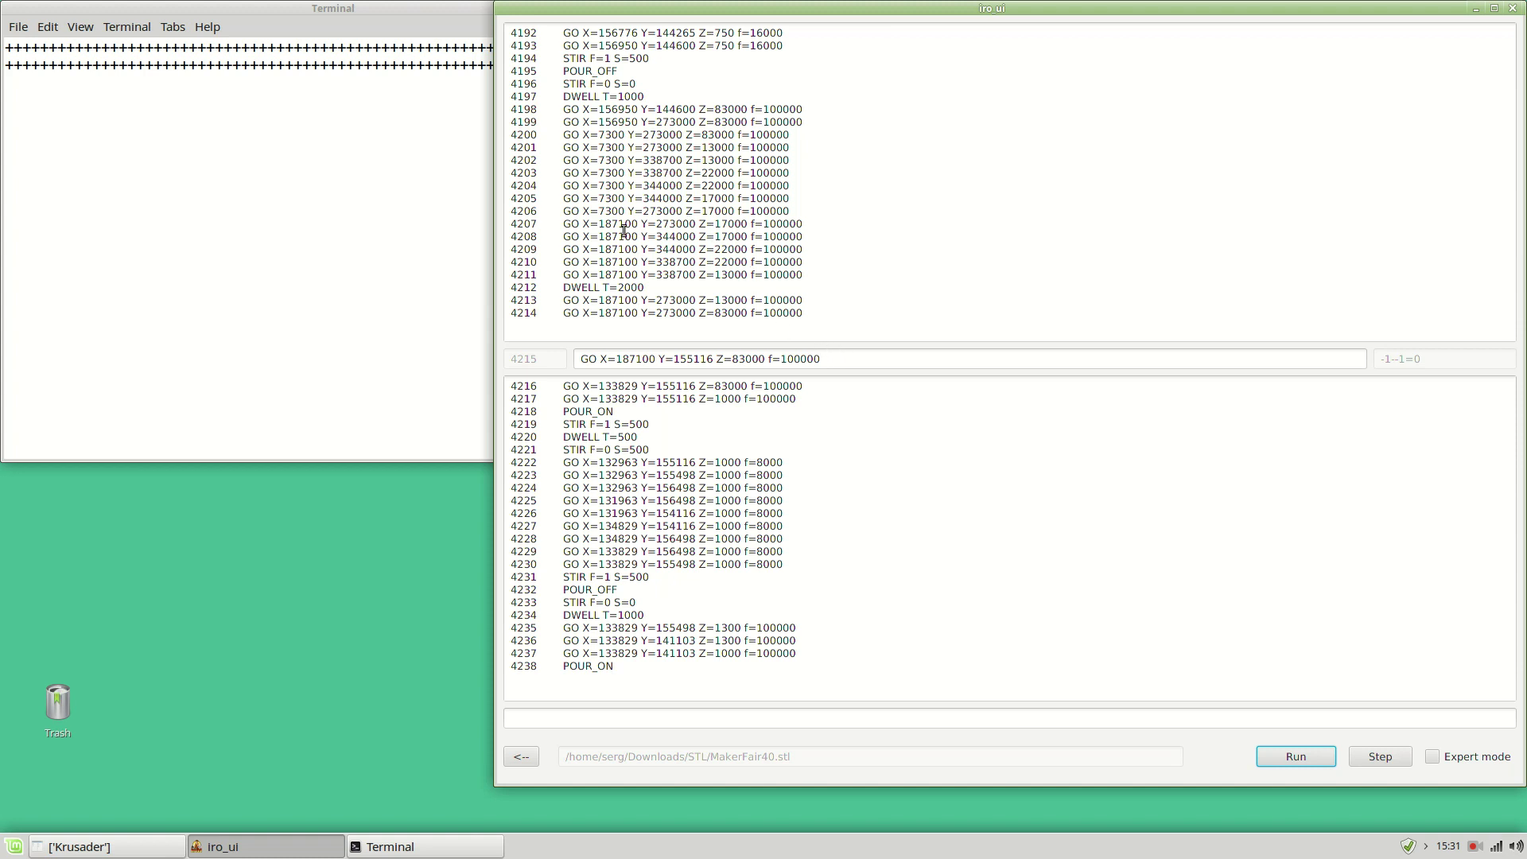
With Expert mode left off, step the POUR_OFF line alone, then run the remaining job.
{"action": "left_click", "coordinate": [1432, 757]}
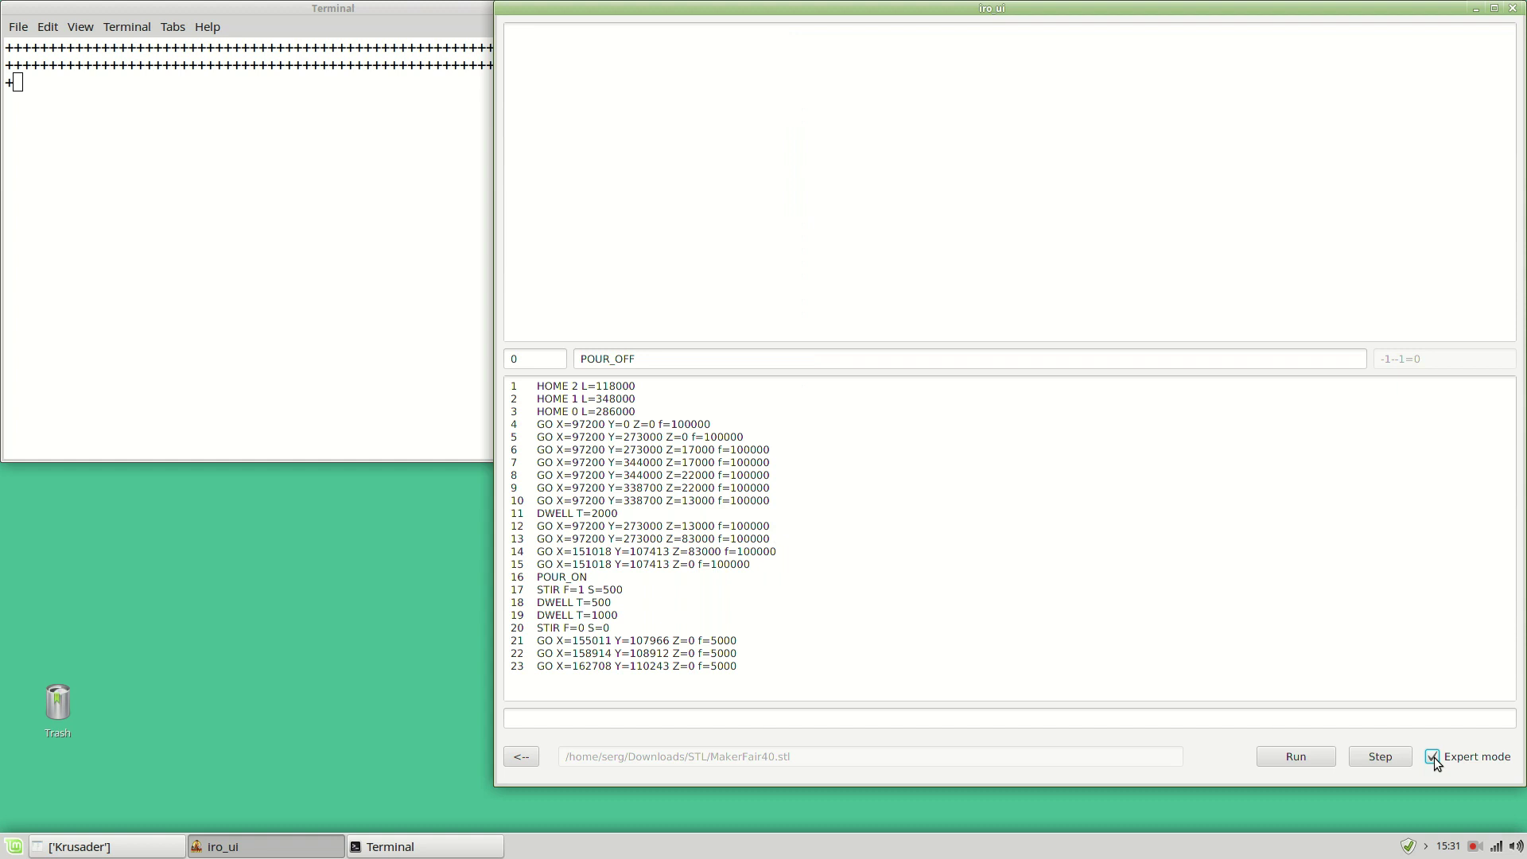
{"action": "left_click", "coordinate": [1433, 757]}
{"action": "left_click", "coordinate": [1387, 756]}
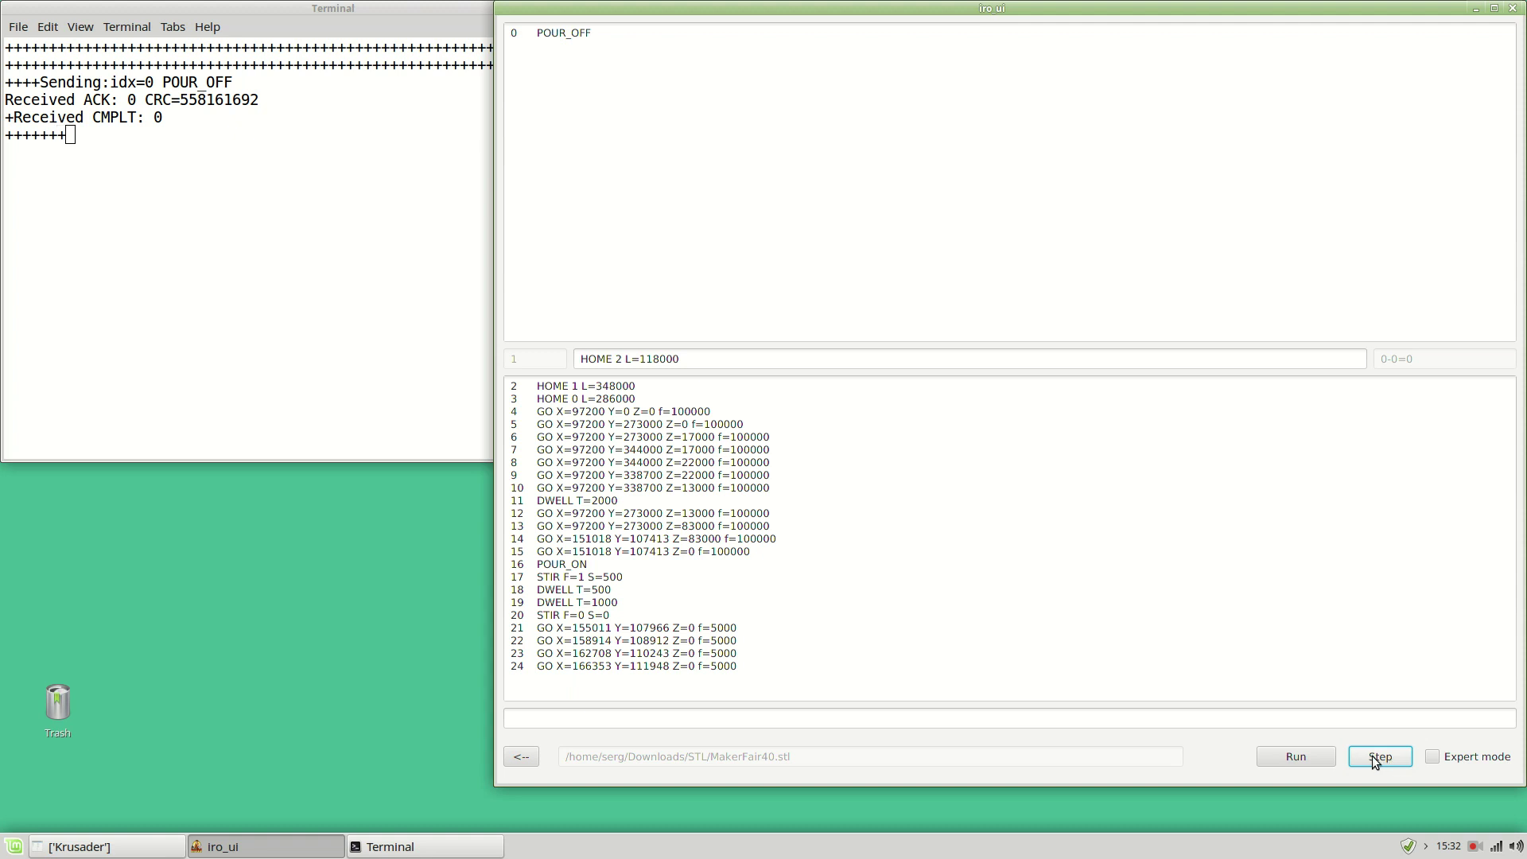
{"action": "left_click", "coordinate": [1300, 759]}
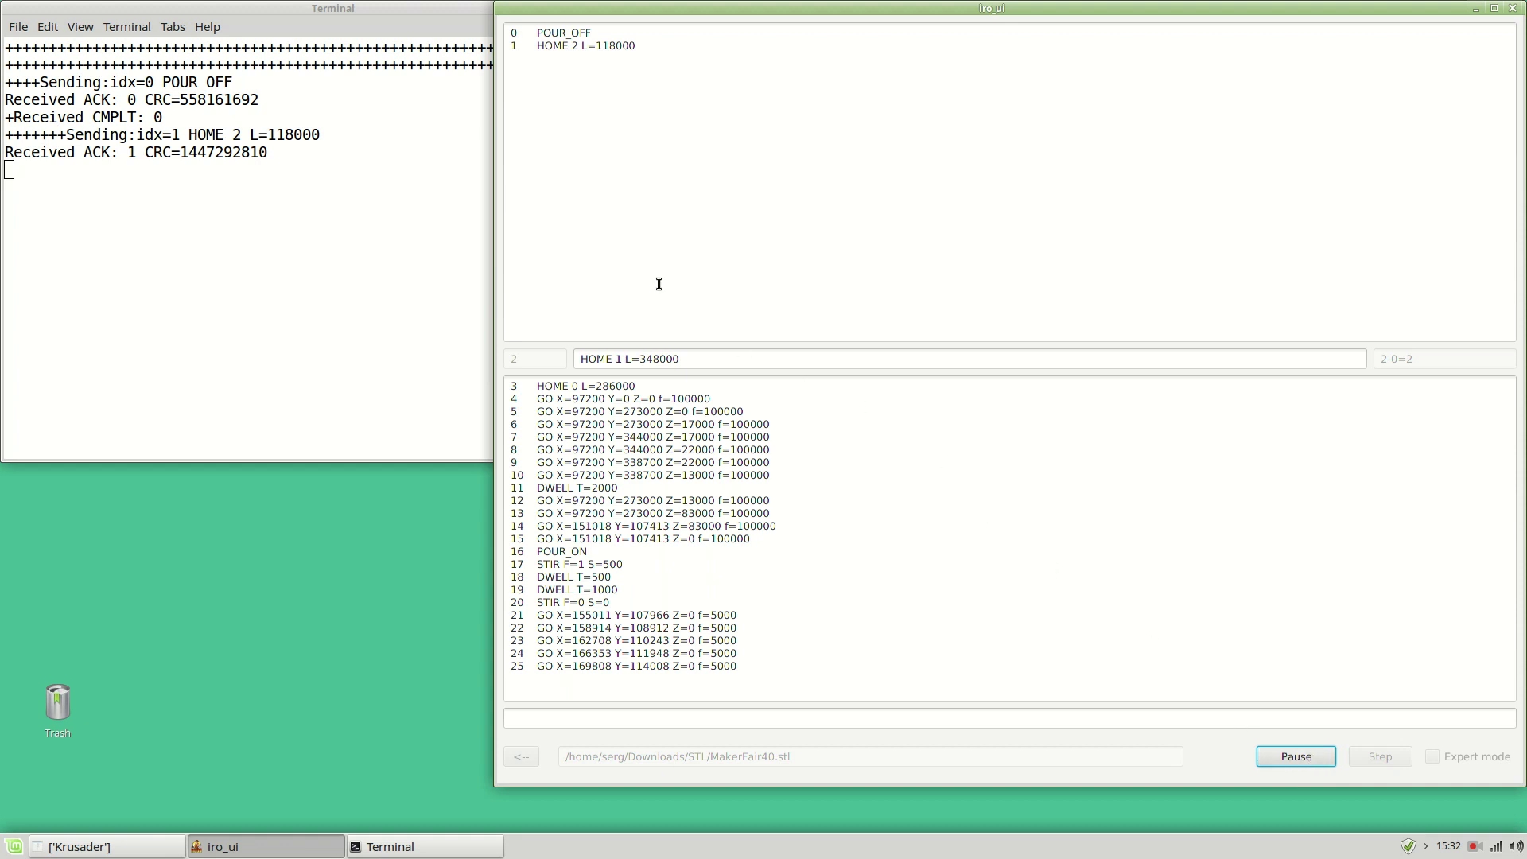
Maximize the Terminal to read the printer log, then switch back to iro_ui.
{"action": "left_click", "coordinate": [393, 438]}
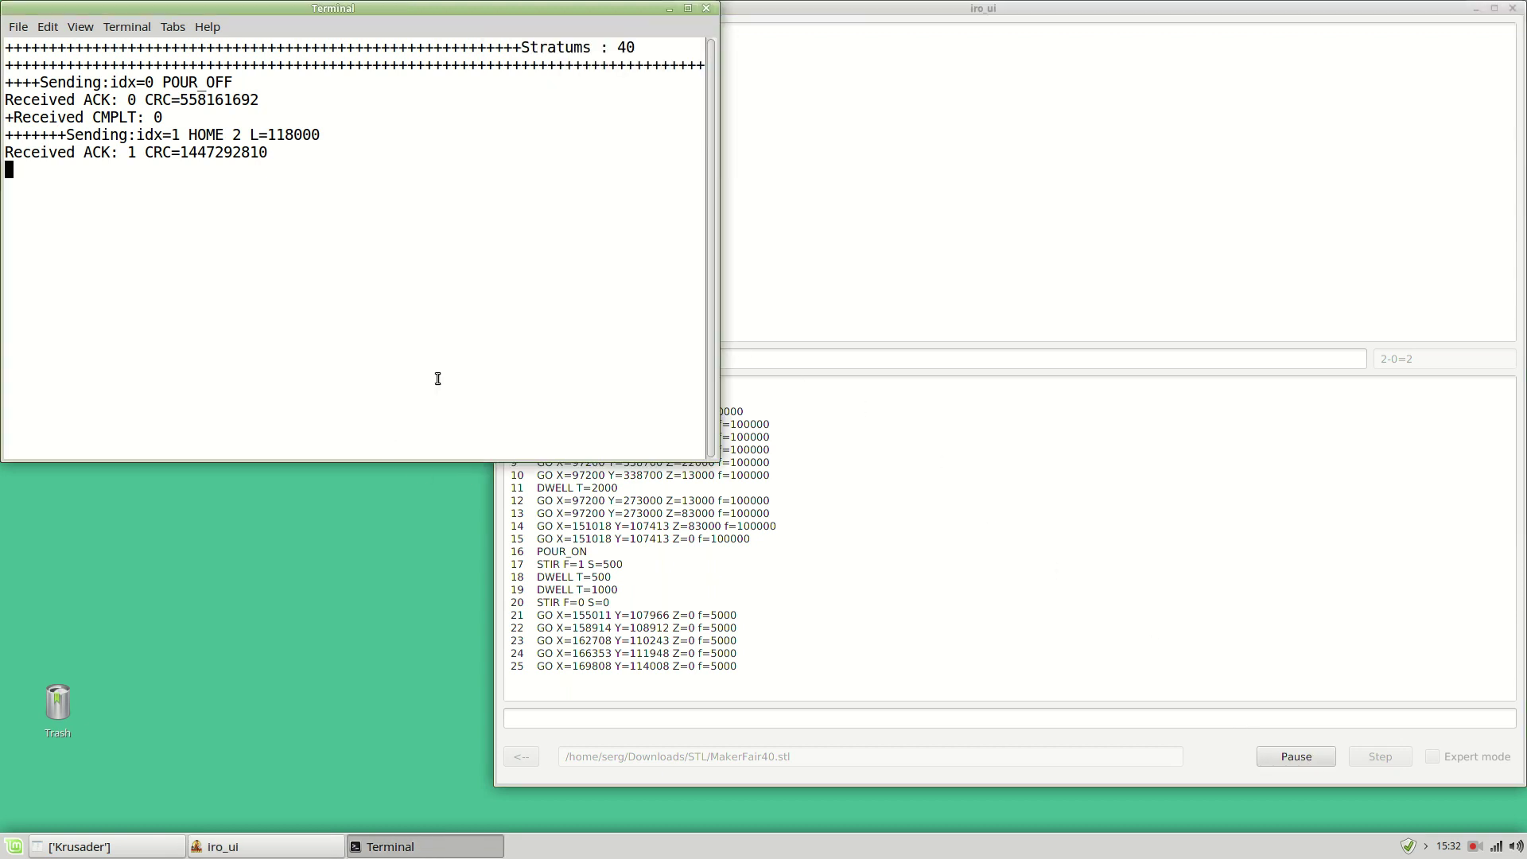
{"action": "left_click", "coordinate": [689, 8]}
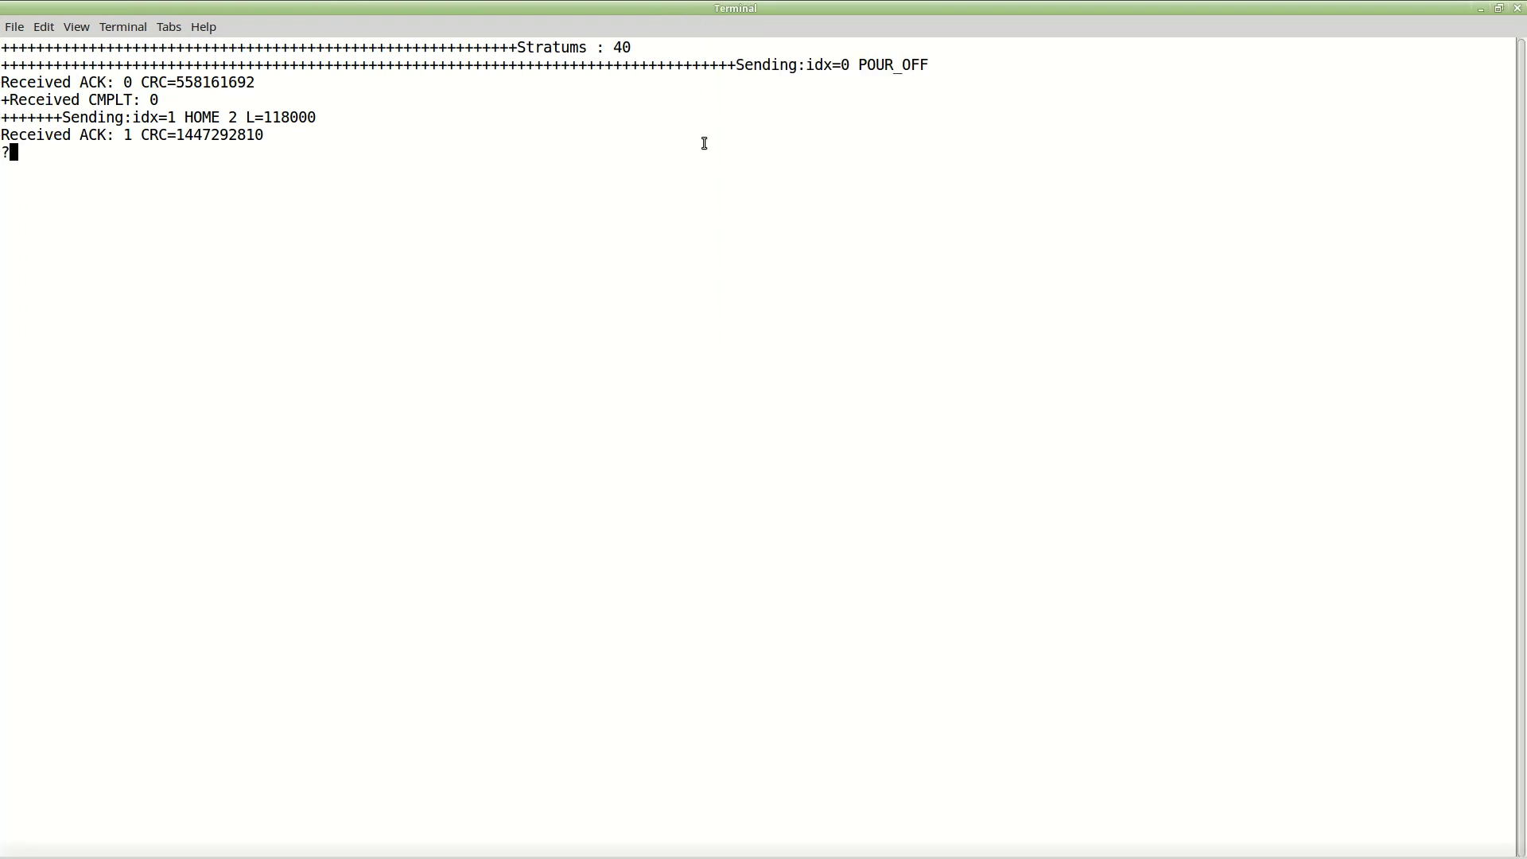
{"action": "key", "text": "alt+Tab"}
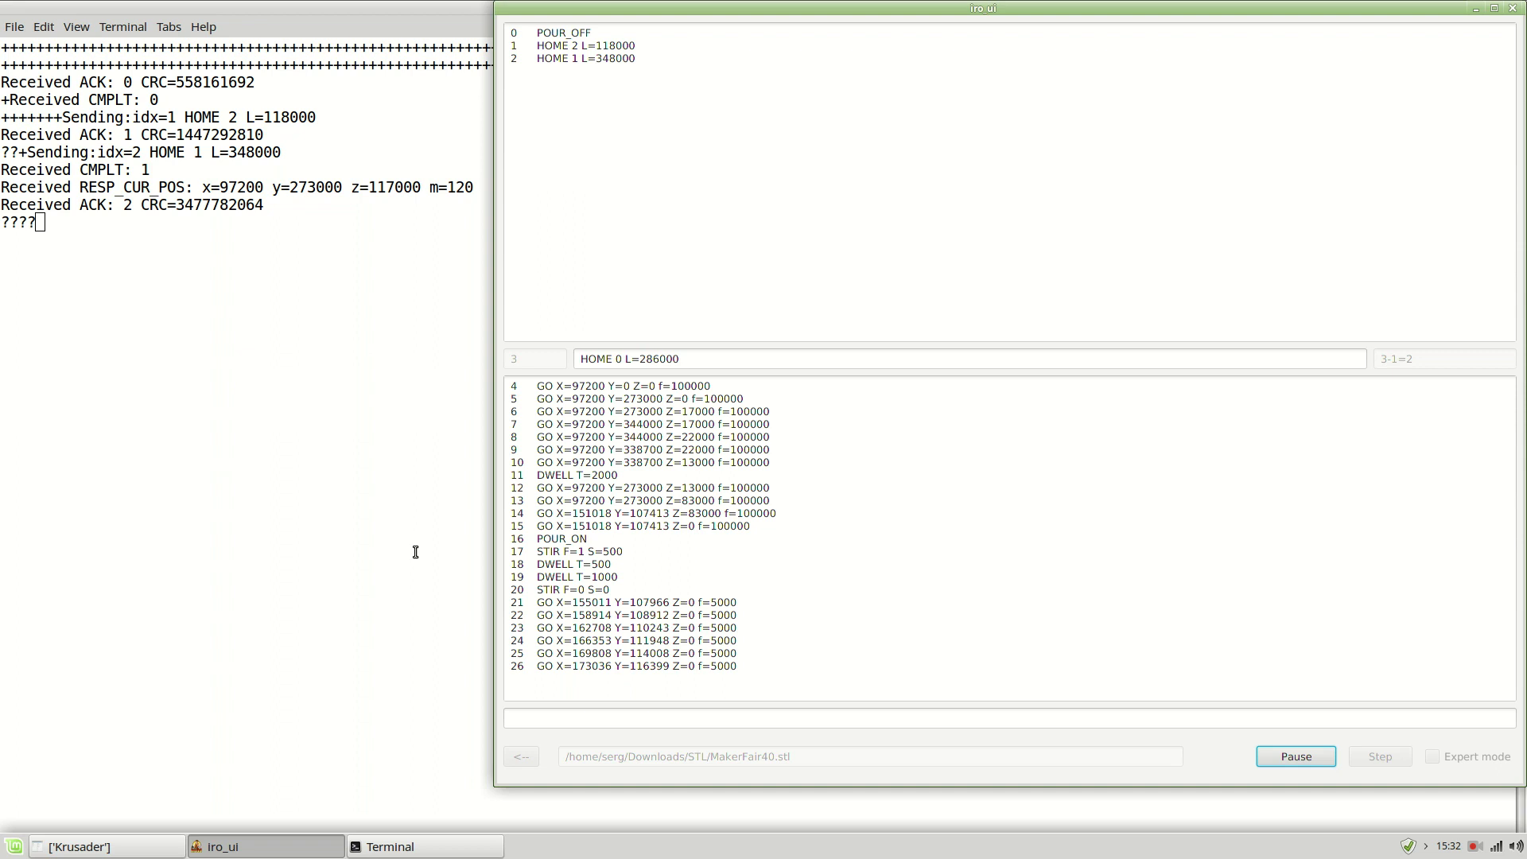
Pause the running print job, leaving HOME 0 L=286000 as the next line.
{"action": "left_click", "coordinate": [1288, 755]}
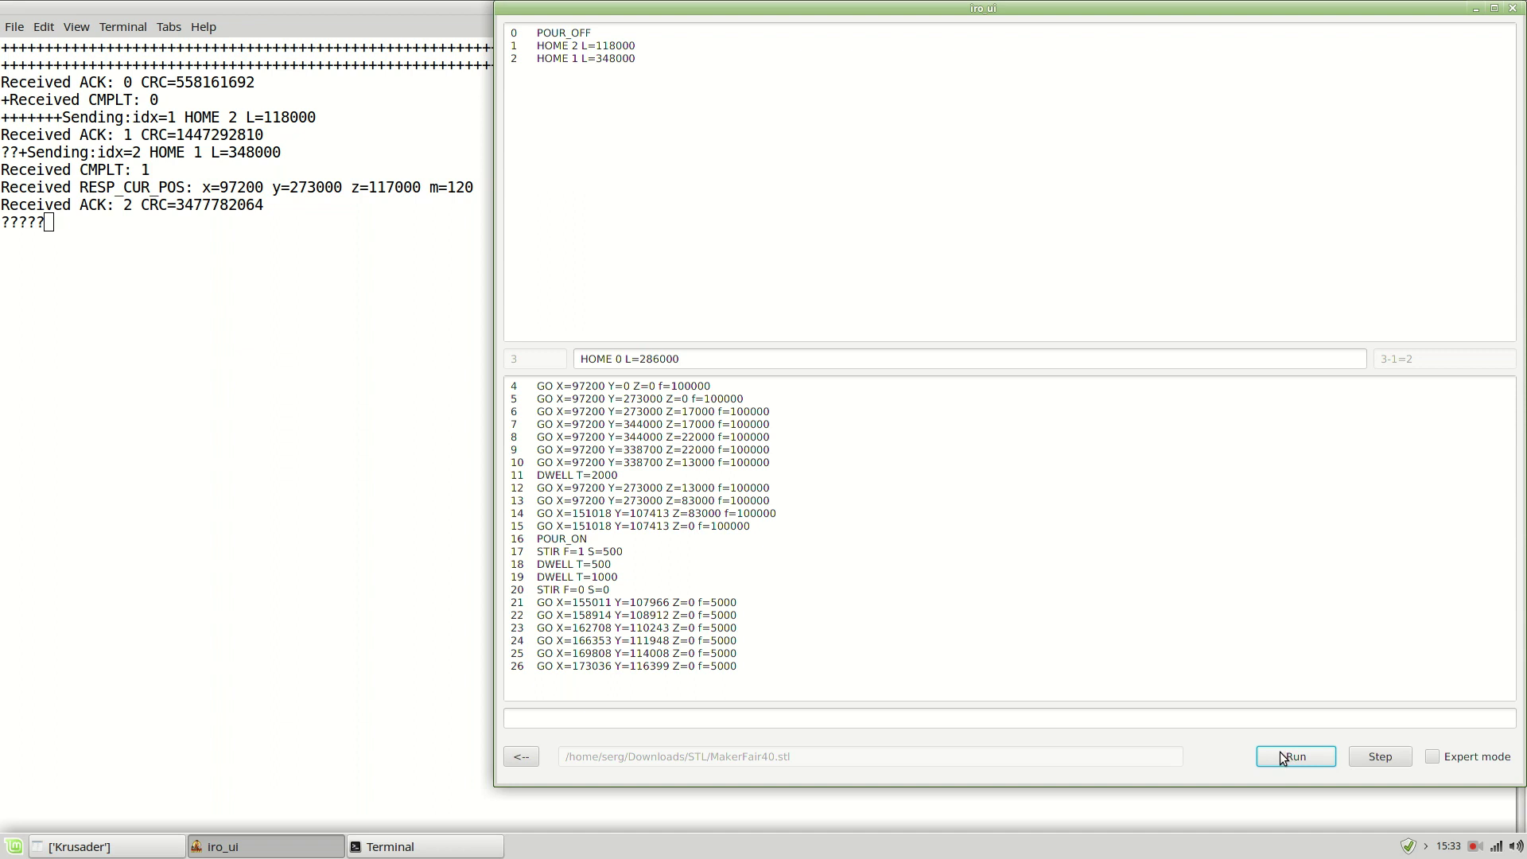